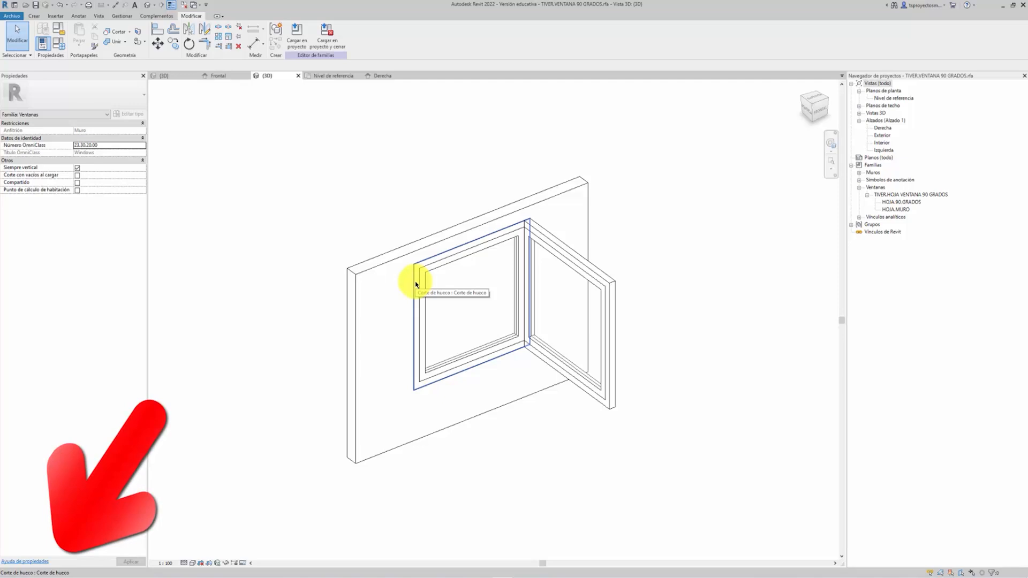
left_click(415, 284)
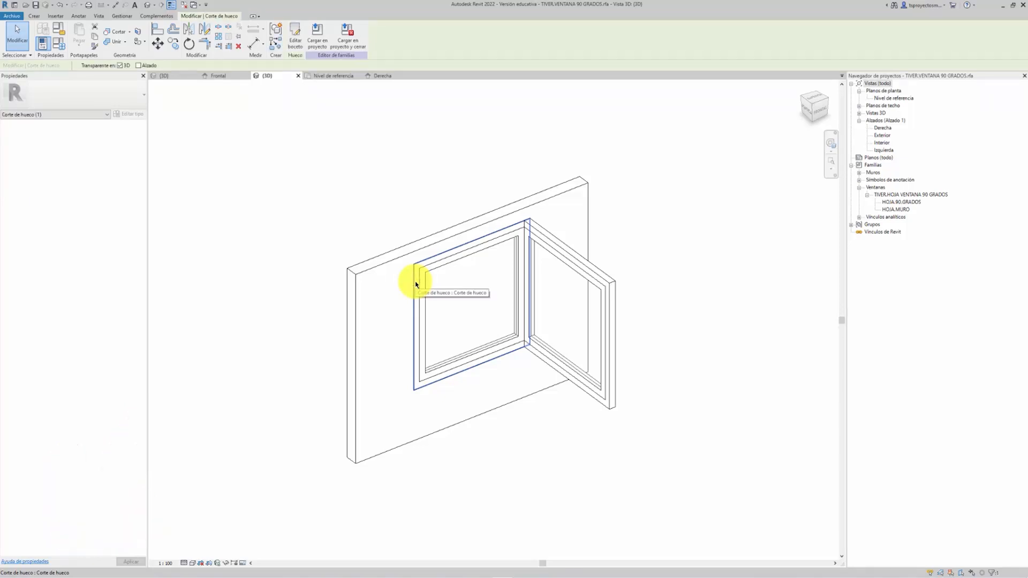
key("Escape")
middle_click_drag(707, 278, 633, 356, "shift")
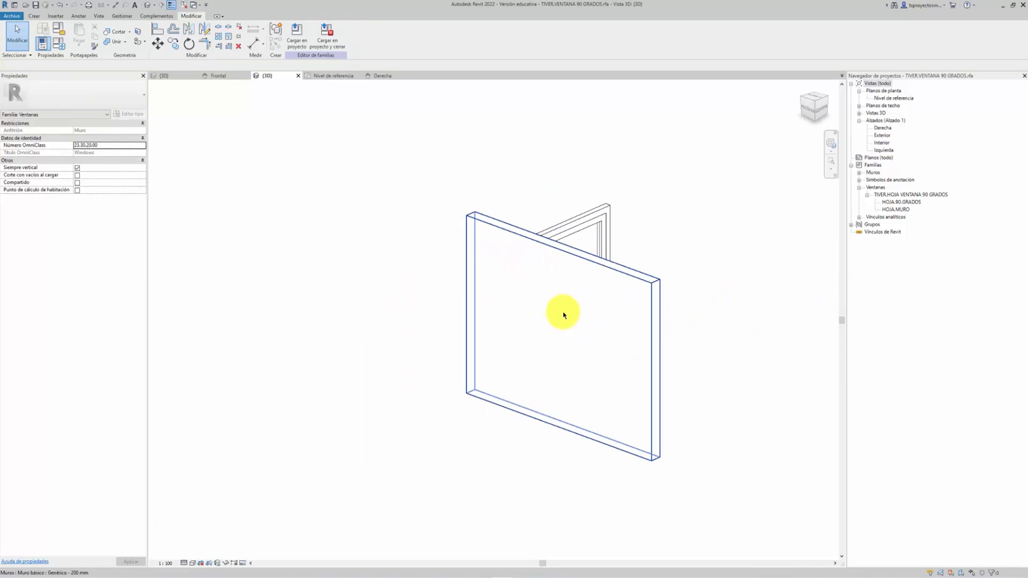
middle_click_drag(700, 344, 437, 251, "shift")
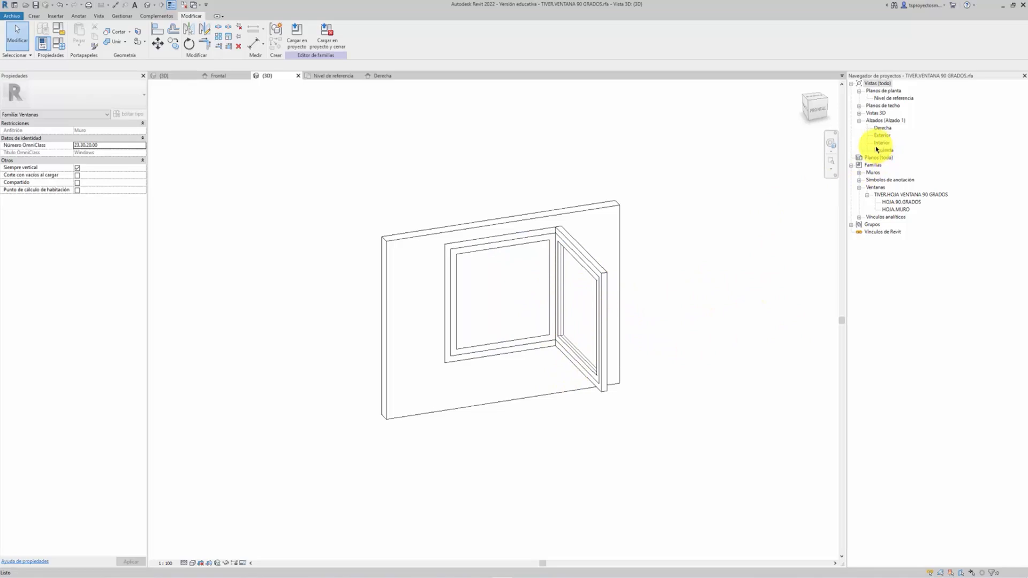
Step: In the Interior elevation, draw a vertical reference plane about 0.52 to the right of the window opening, spanning beyond its full height
double_click(880, 143)
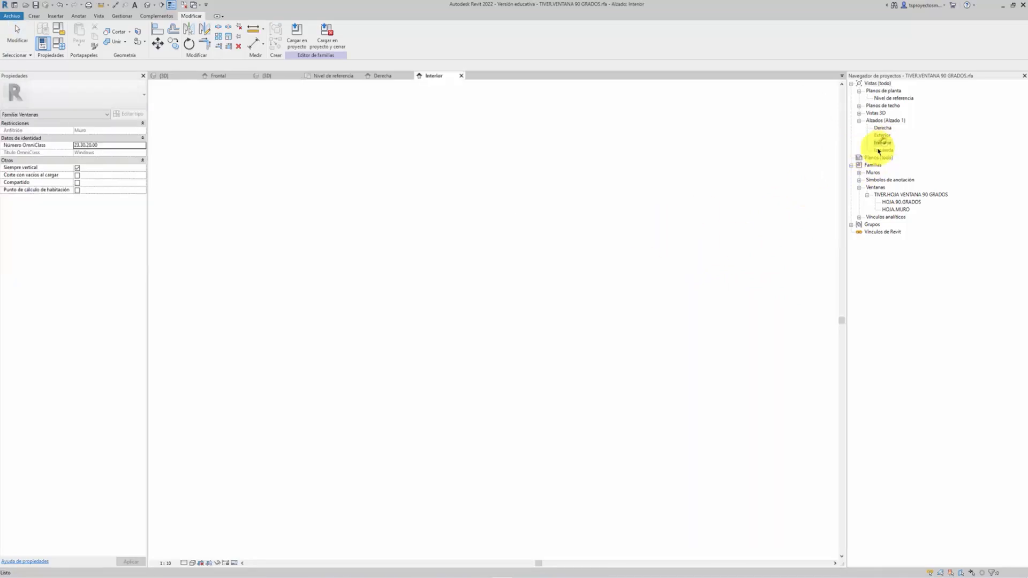
middle_click_drag(468, 193, 466, 252)
scroll(446, 232, "up", 1)
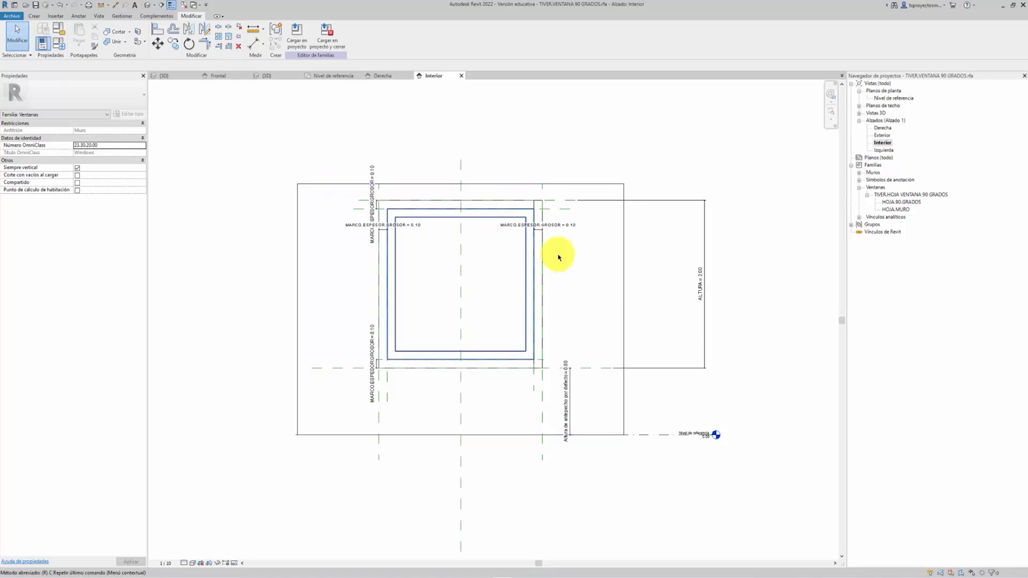
key("r")
key("p")
left_click(585, 156)
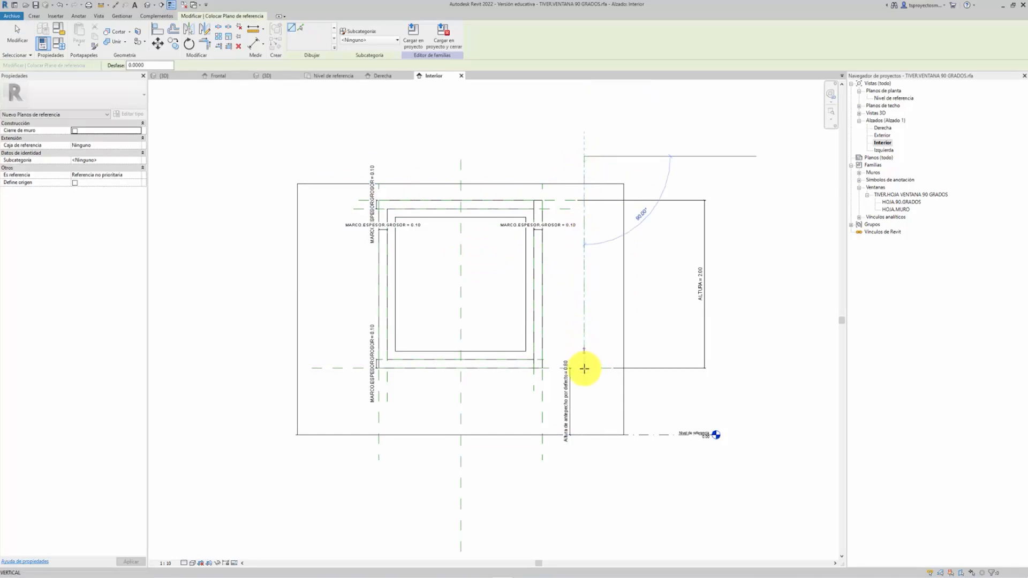
left_click(584, 412)
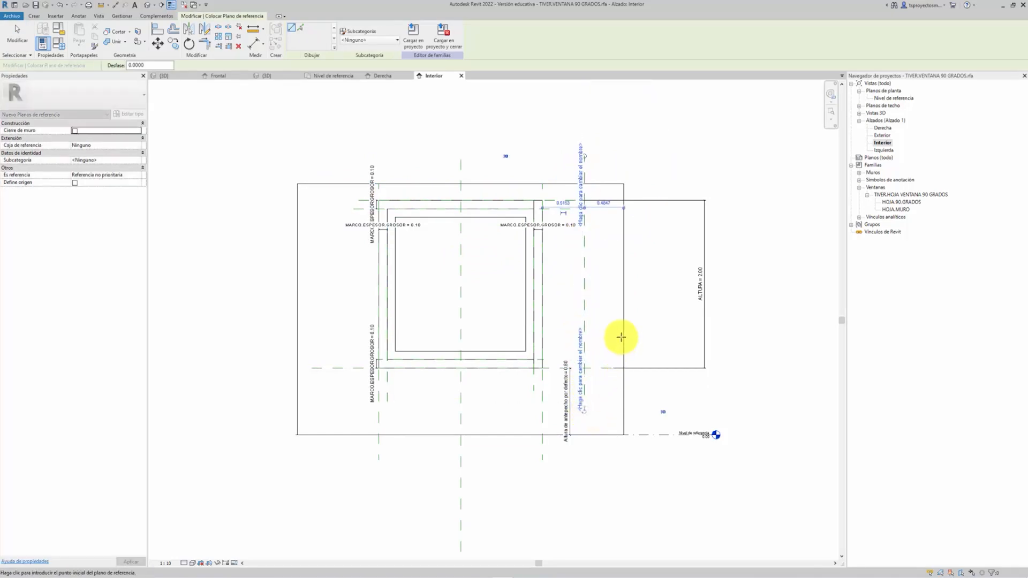
key("Escape")
key("Escape")
Step: Add an aligned dimension between the opening's right-hand reference plane and the new vertical reference plane, placed above the wall
key("d")
key("i")
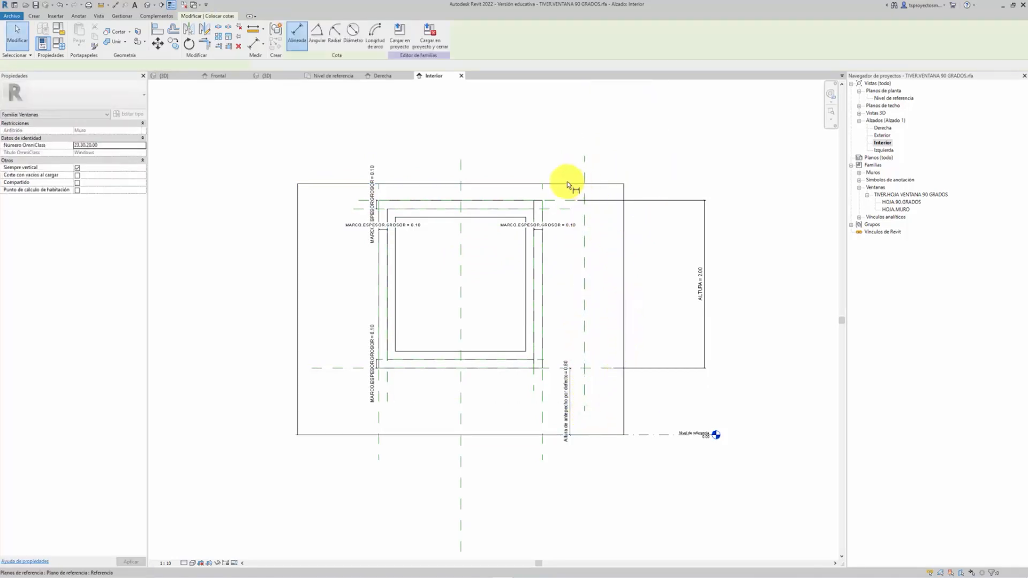
left_click(543, 193)
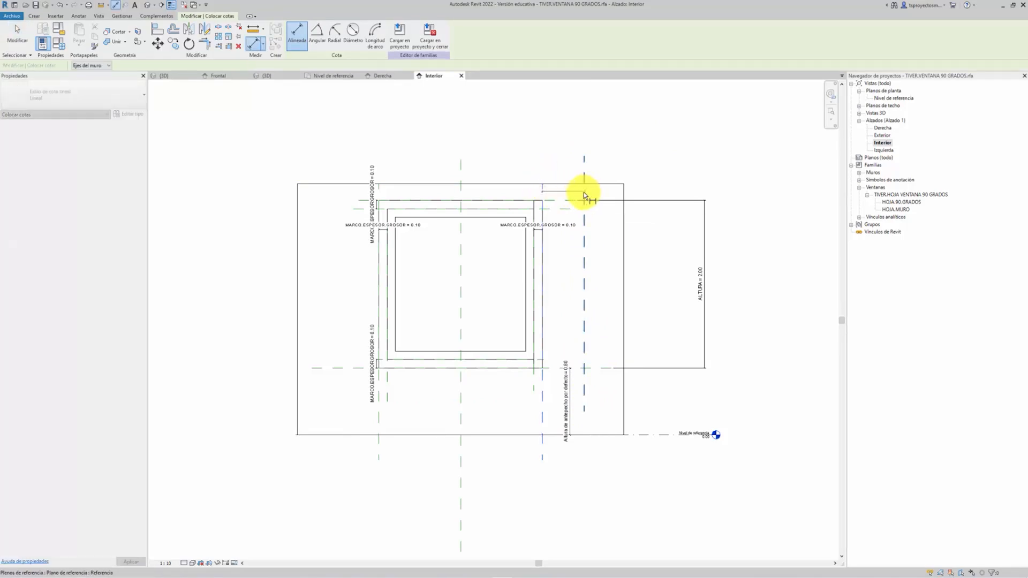
left_click(583, 196)
left_click(566, 143)
key("Escape")
key("Escape")
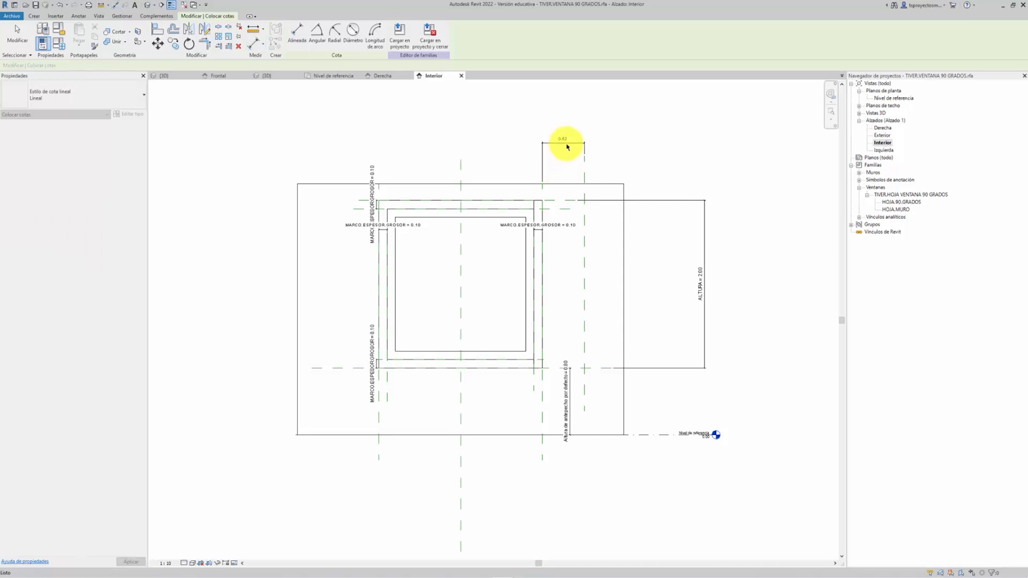
Step: Label the new dimension with a new family instance parameter named MURO.GROSOR
left_click(568, 149)
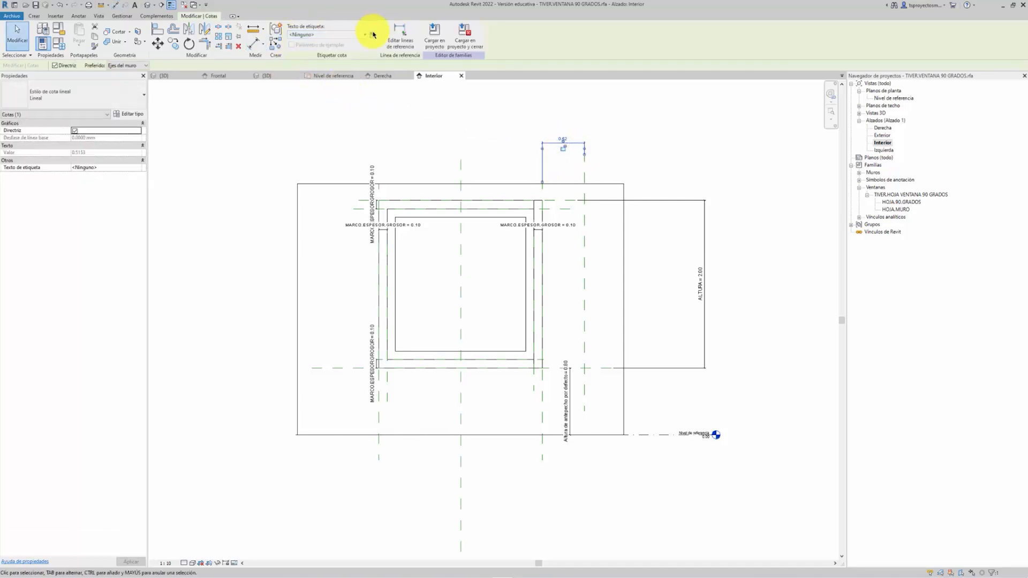
left_click(372, 35)
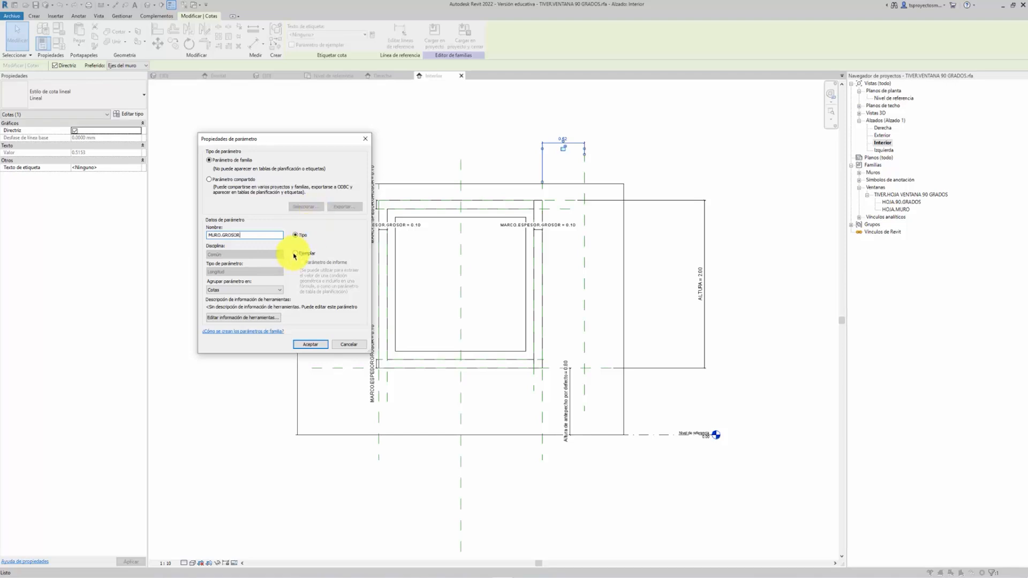
left_click(295, 254)
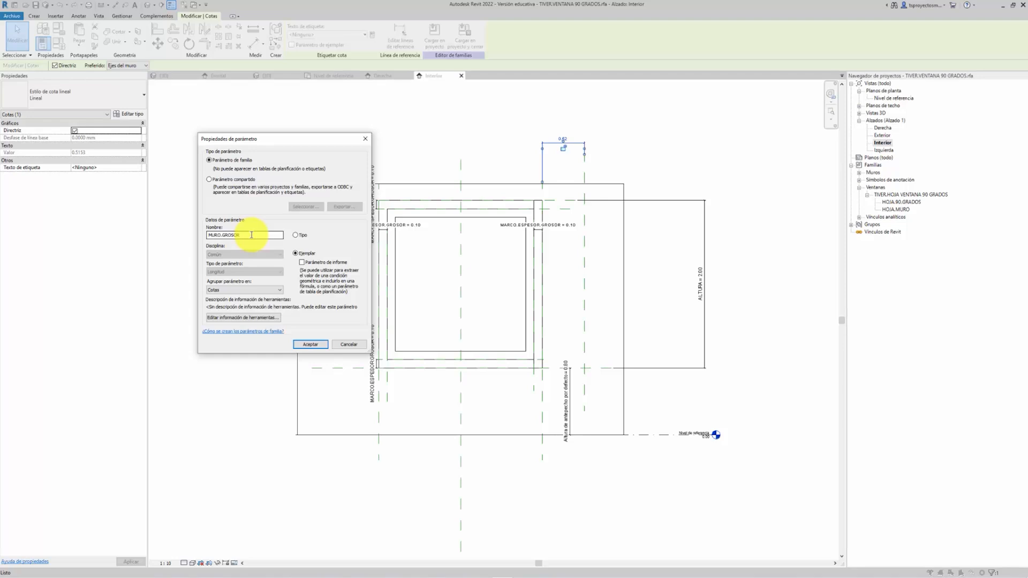
left_click(317, 344)
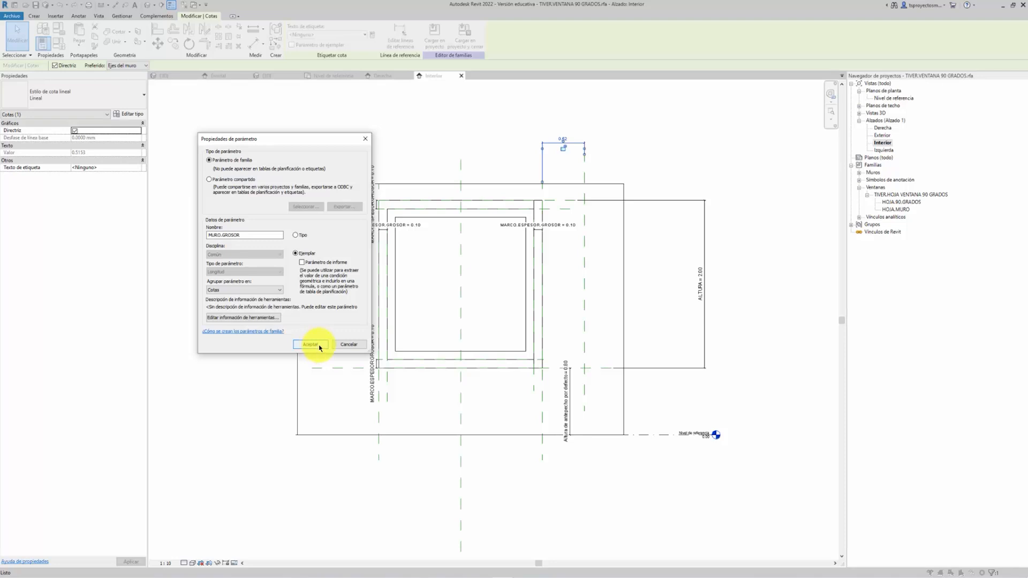
left_click(310, 345)
left_click(208, 441)
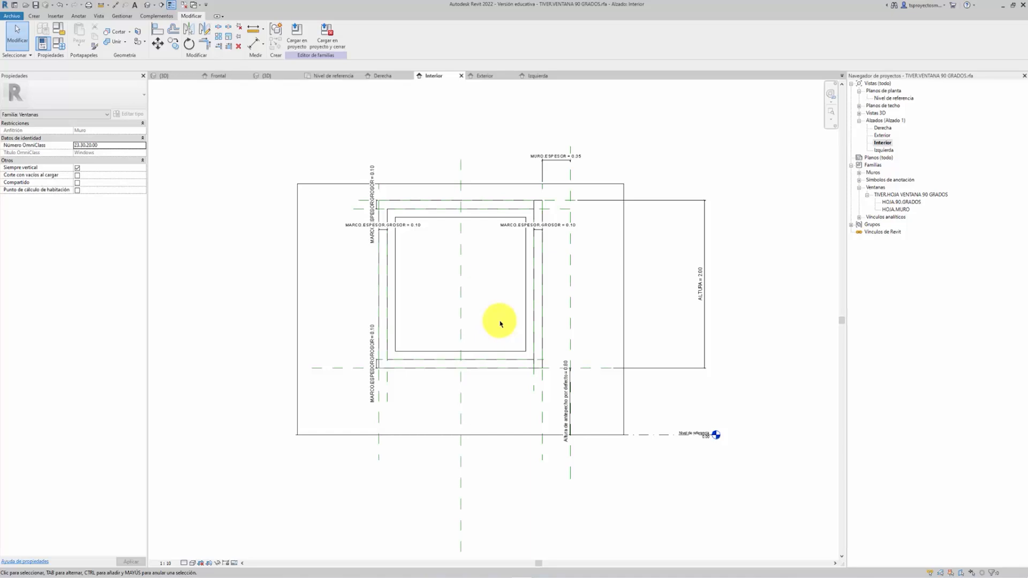
Step: Examine the reference planes around the wall and window leaf in the Nivel de referencia plan and the Interior elevation
double_click(896, 99)
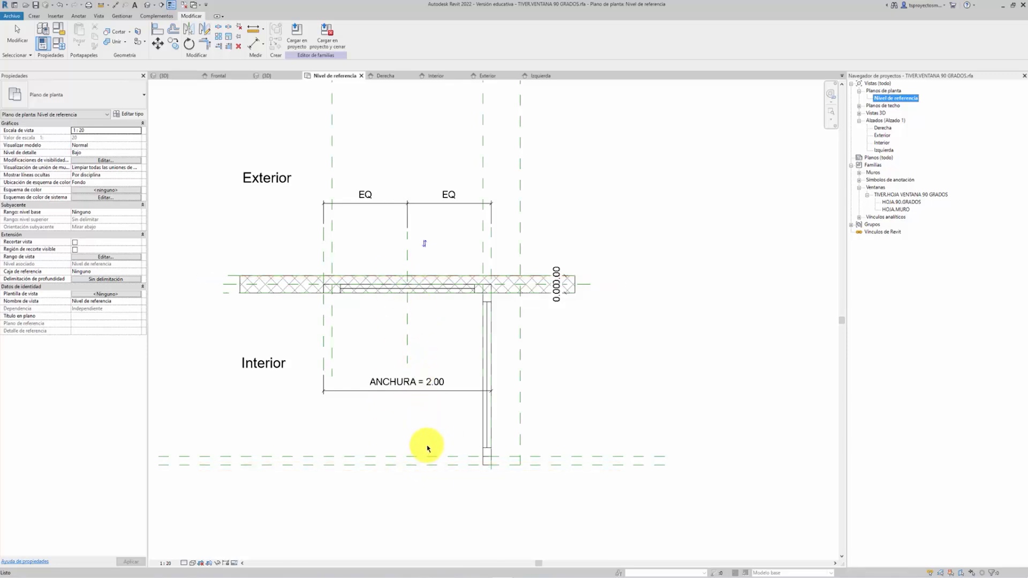
left_click(388, 468)
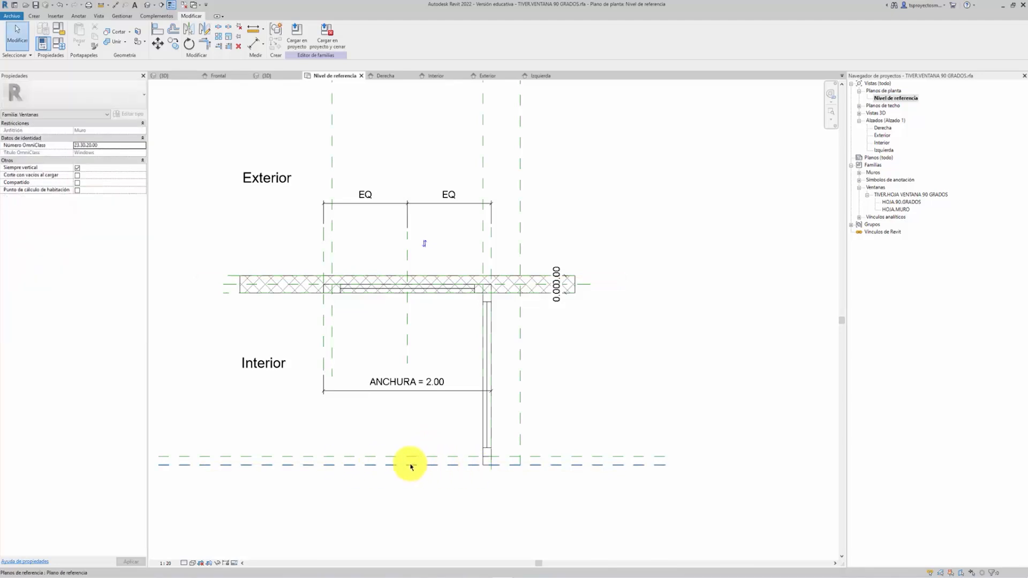
left_click(459, 466)
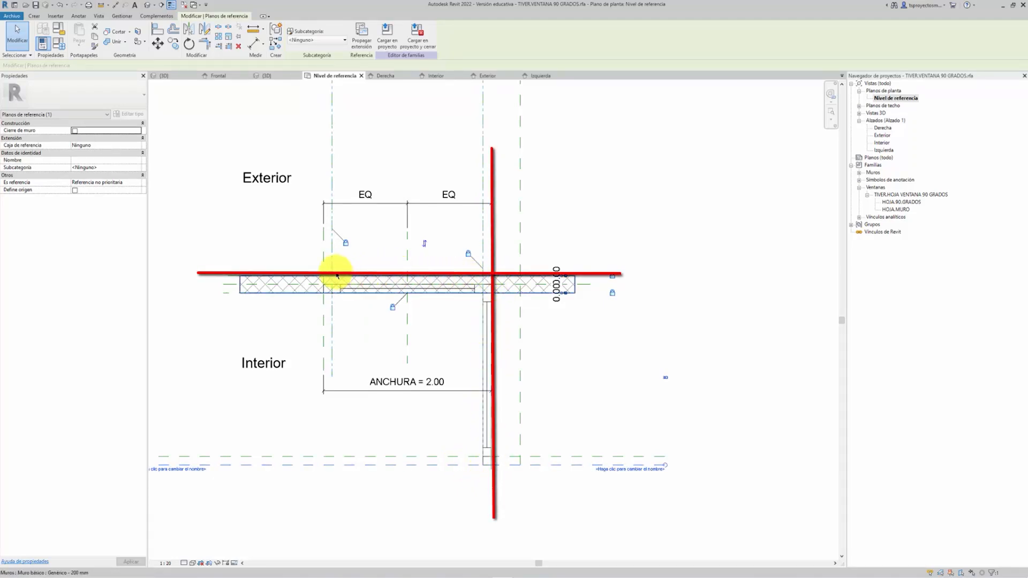
left_click(422, 278)
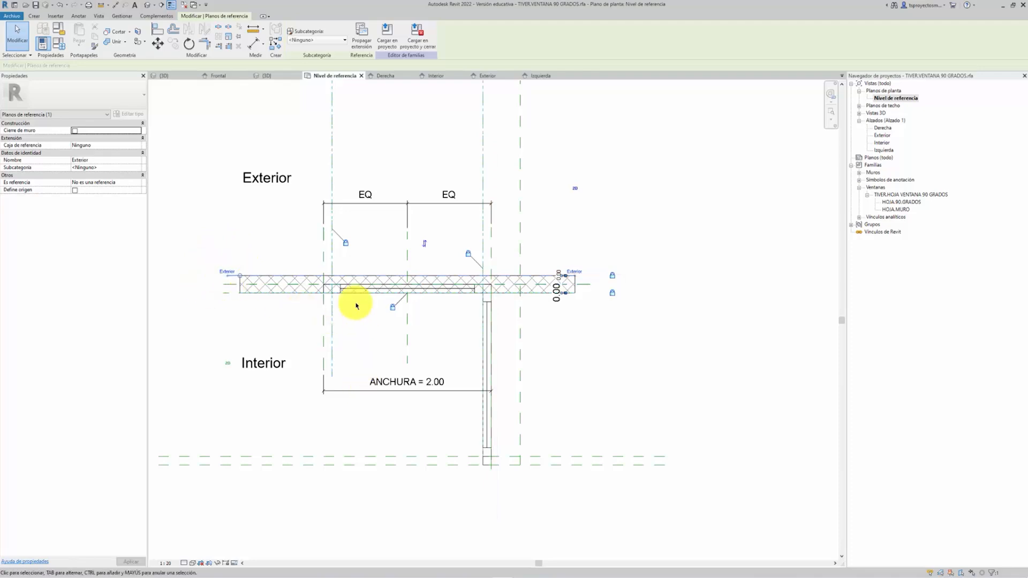
left_click(323, 235)
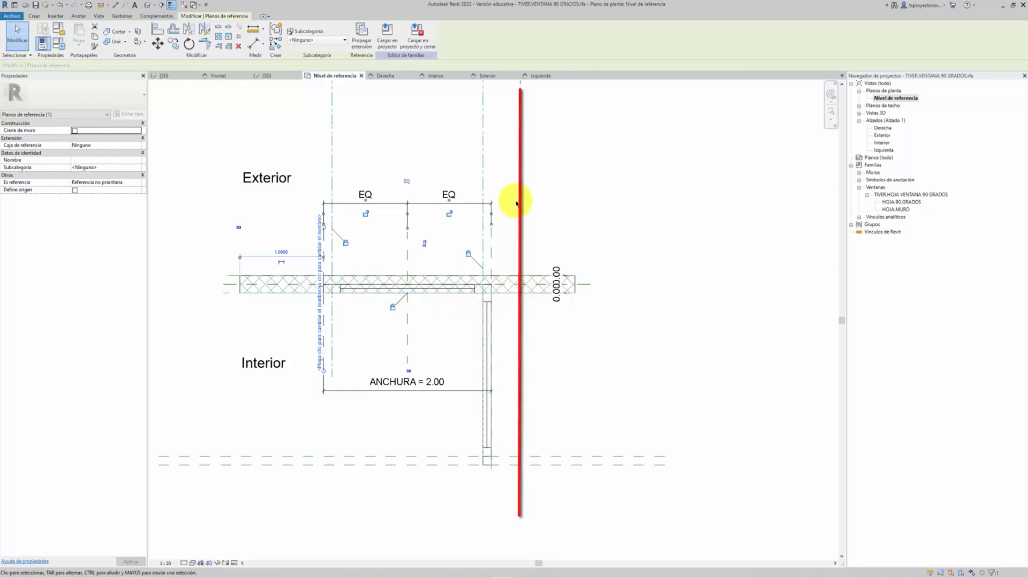
scroll(533, 208, "down", 1)
scroll(535, 211, "down", 2)
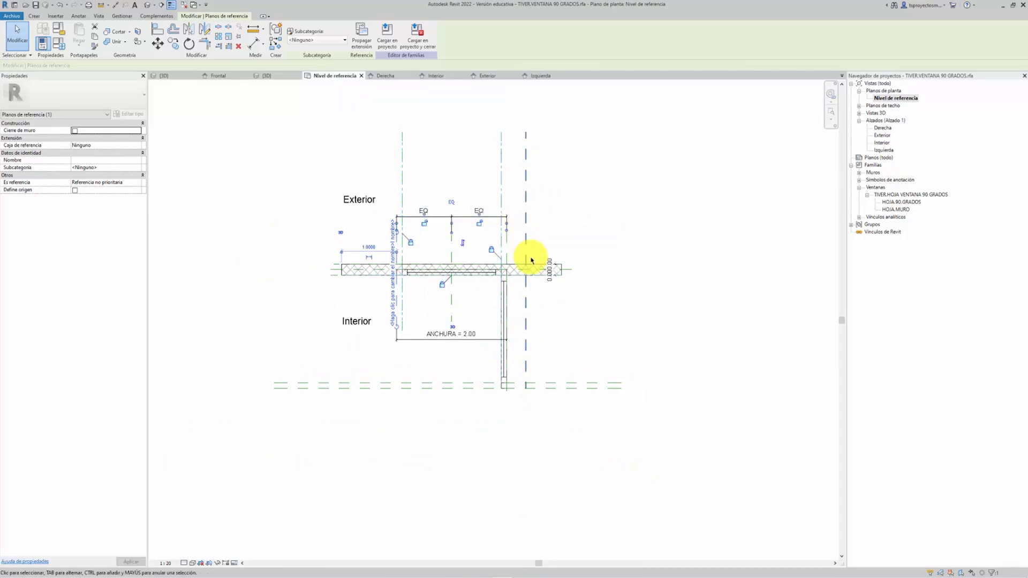
double_click(883, 143)
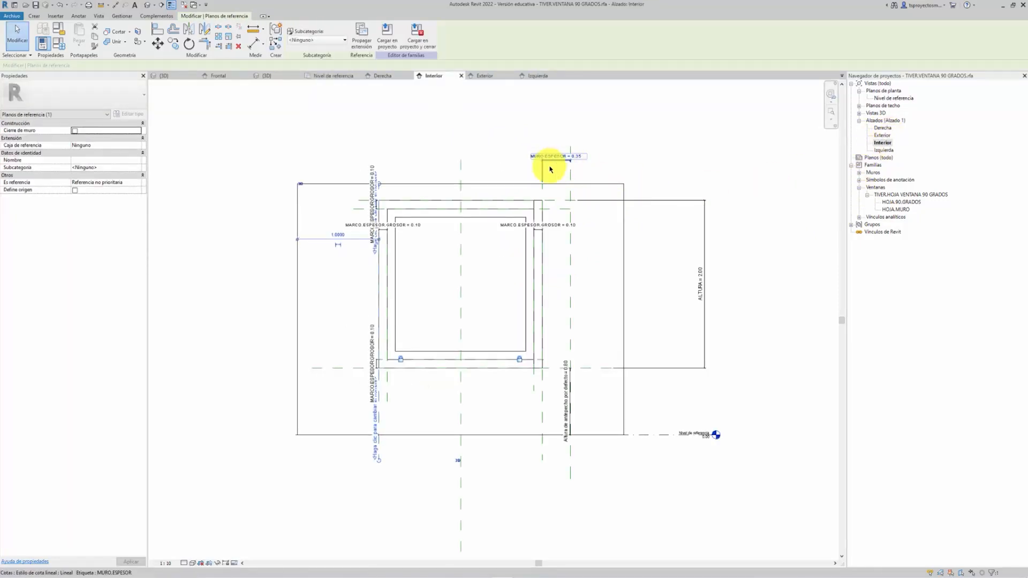
left_click(569, 275)
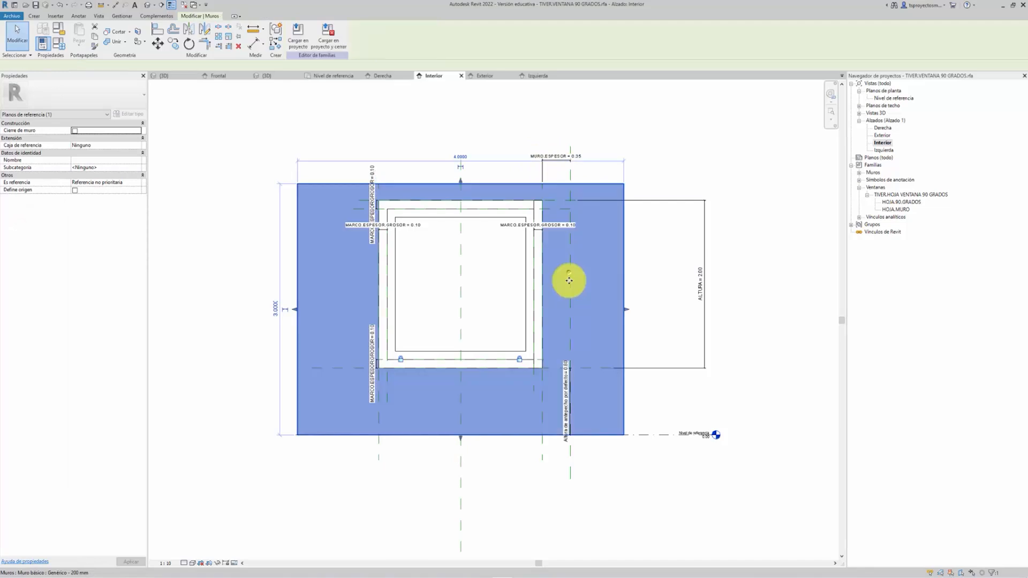
key("Escape")
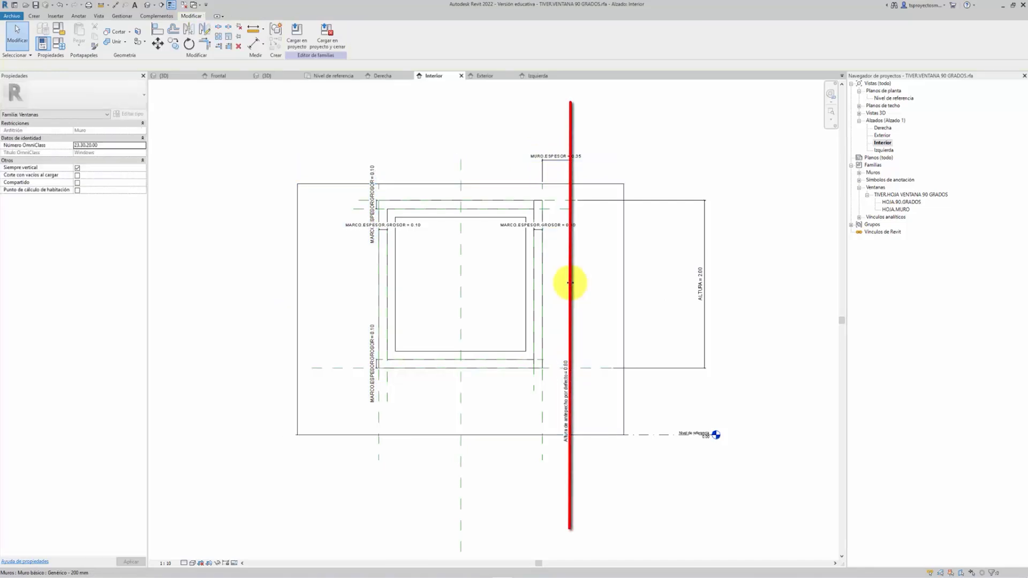
left_click(570, 282)
Step: In the Nivel de referencia plan, name the horizontal reference plane at the far end of the open leaf HUECO.VENTANA
double_click(886, 98)
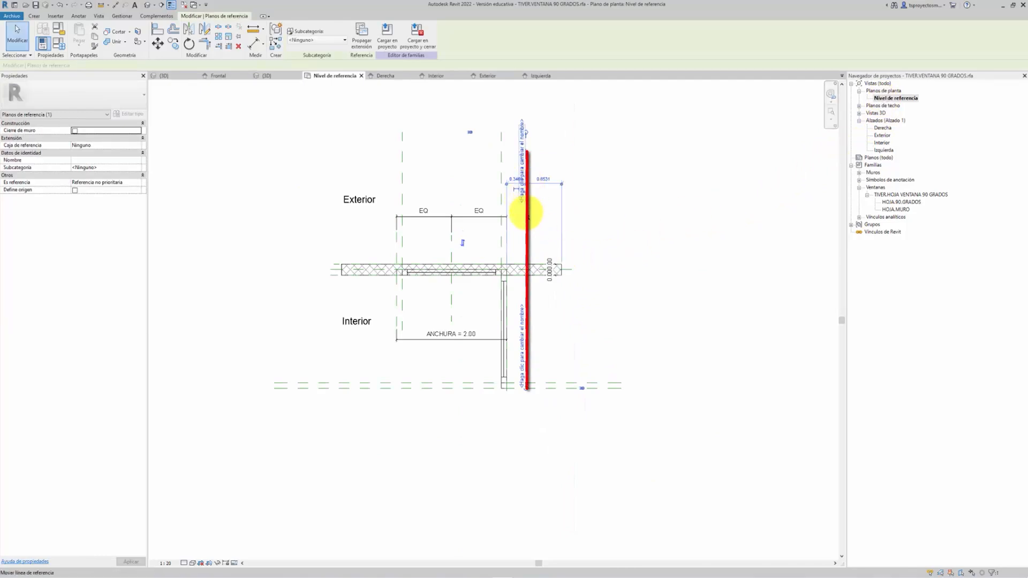
left_click(536, 422)
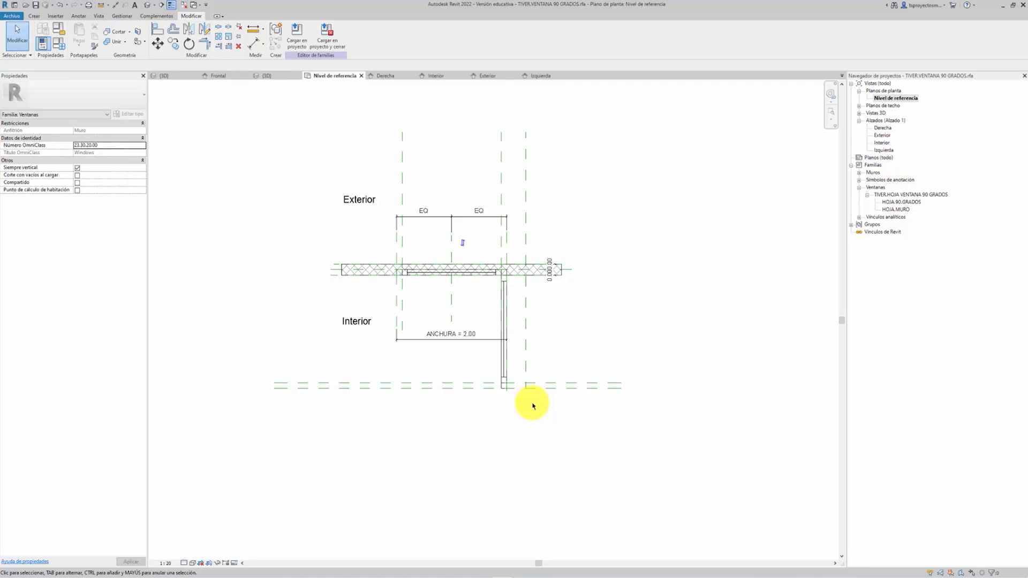
left_click(577, 391)
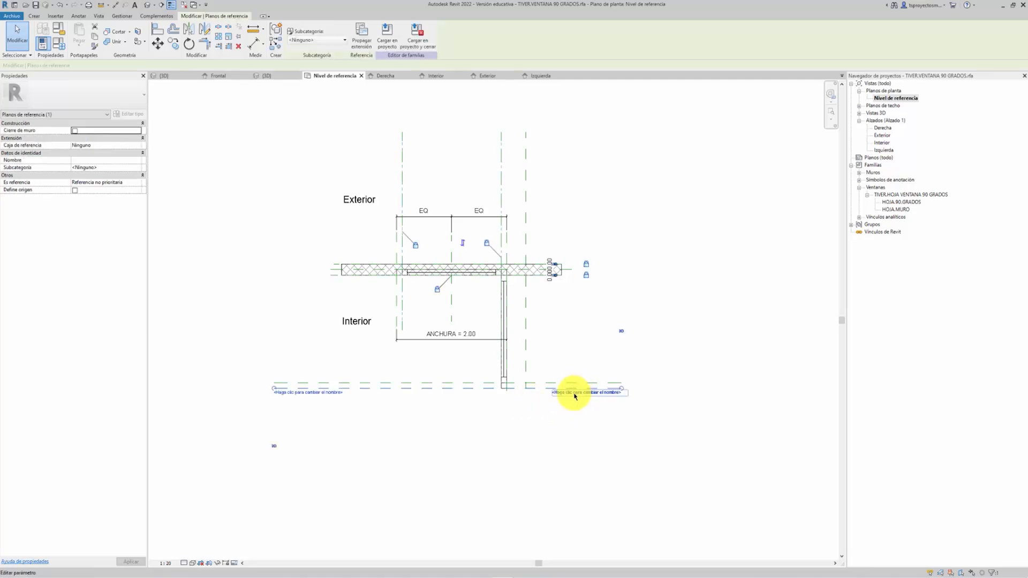
left_click(595, 395)
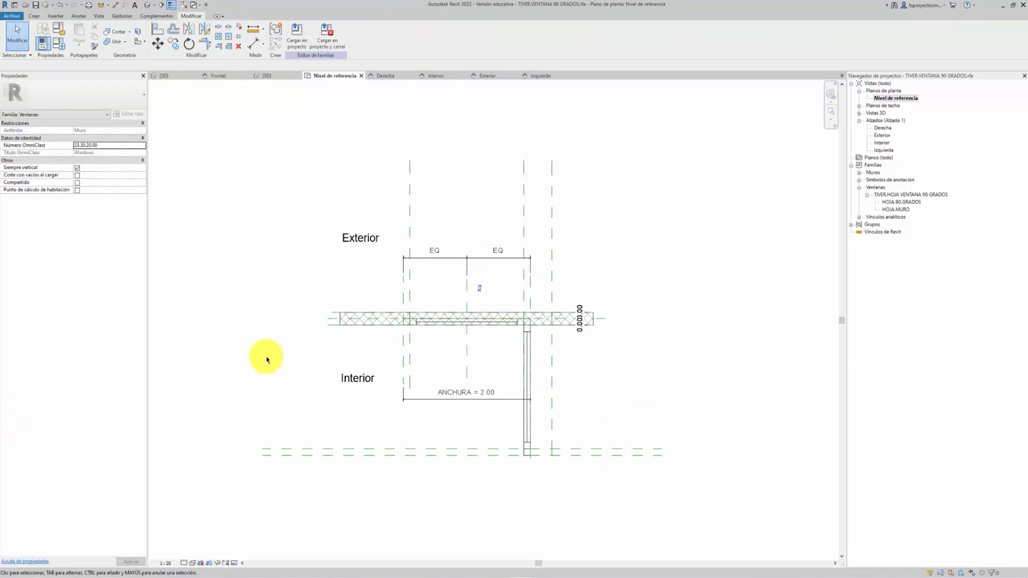
left_click(282, 459)
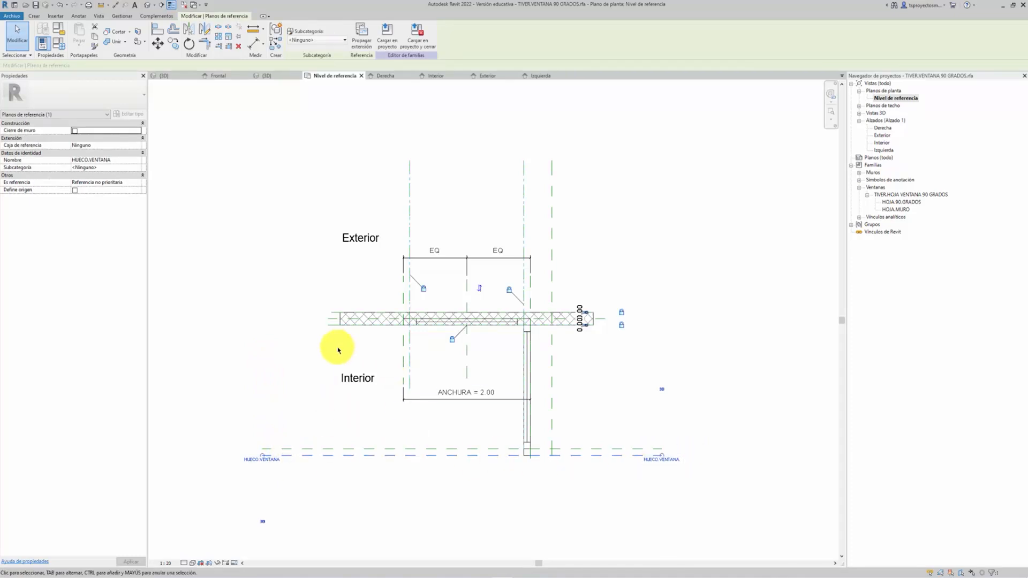
Step: In the Interior elevation, start a void extrusion and sketch a rectangle about 3.12 by 2.78 m from the sill plane's intersection with the MURO.ESPESOR plane
double_click(888, 142)
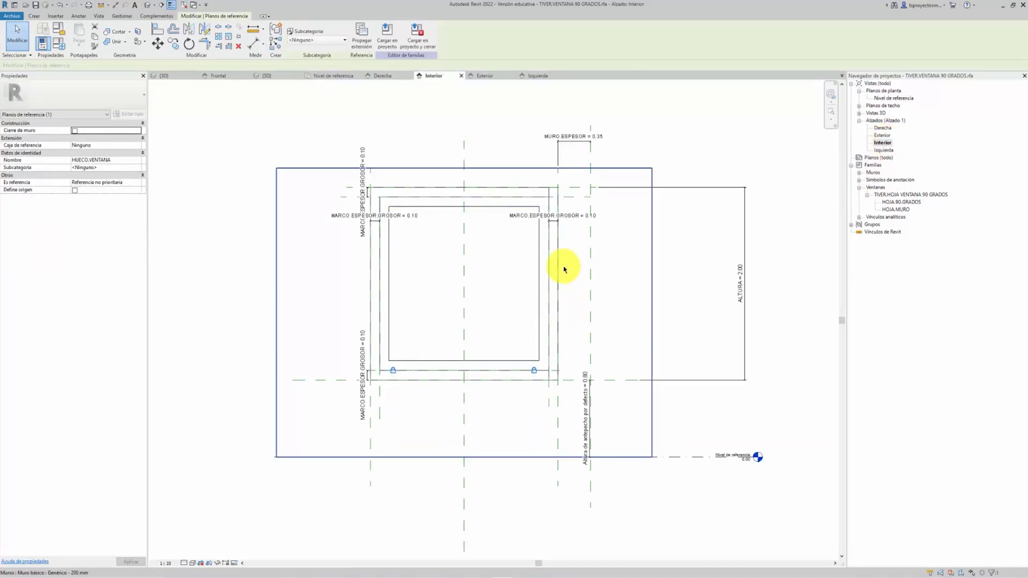
left_click(37, 16)
left_click(192, 47)
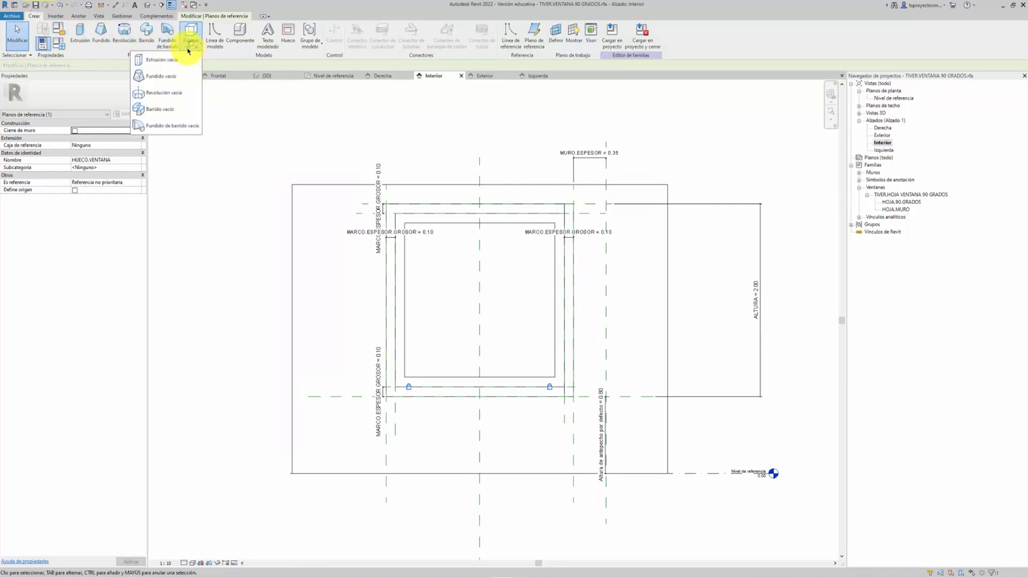
left_click(160, 60)
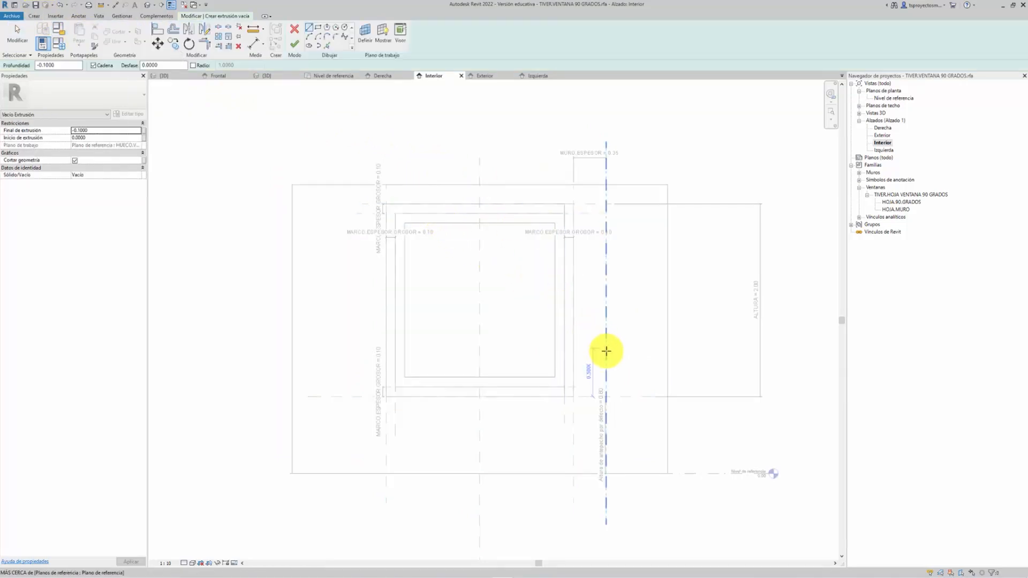
scroll(595, 387, "up", 5)
scroll(620, 393, "up", 2)
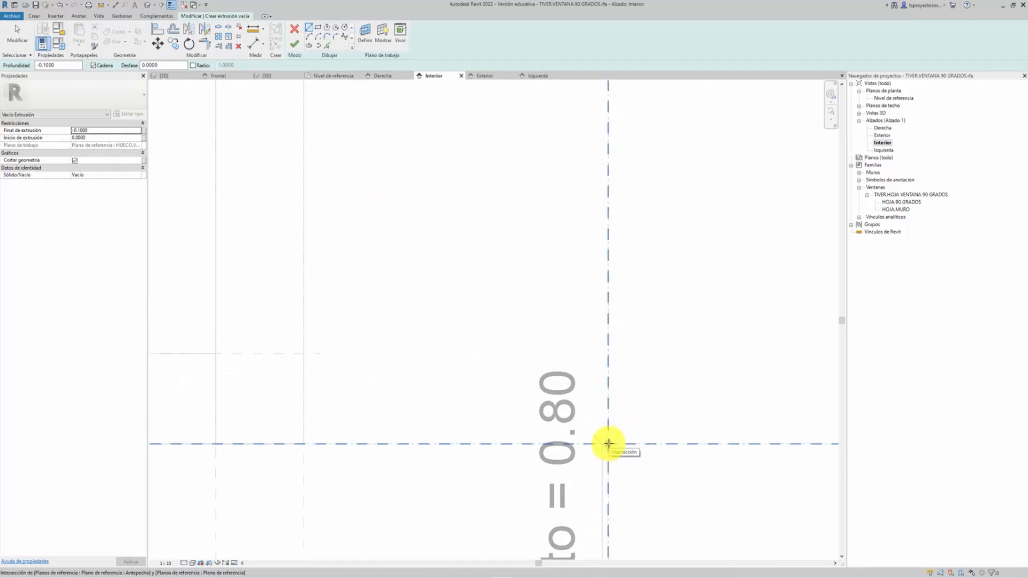
left_click(610, 442)
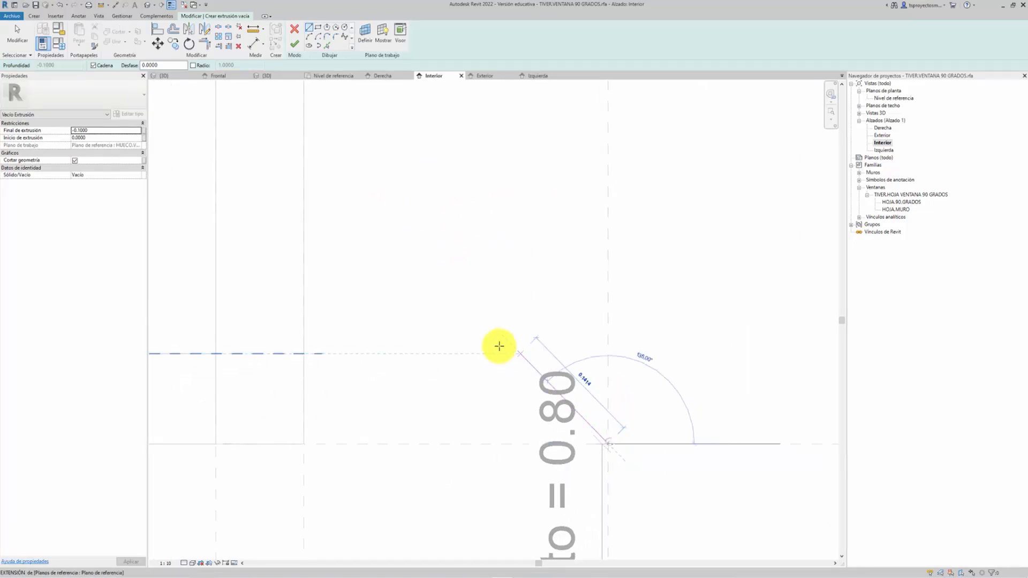
scroll(482, 327, "down", 2)
left_click(317, 28)
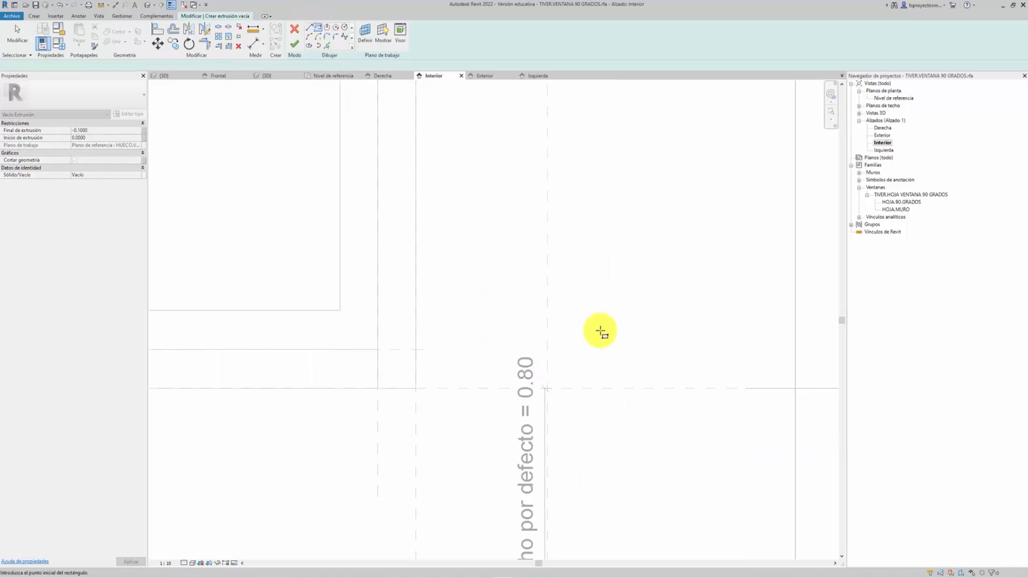
left_click(549, 388)
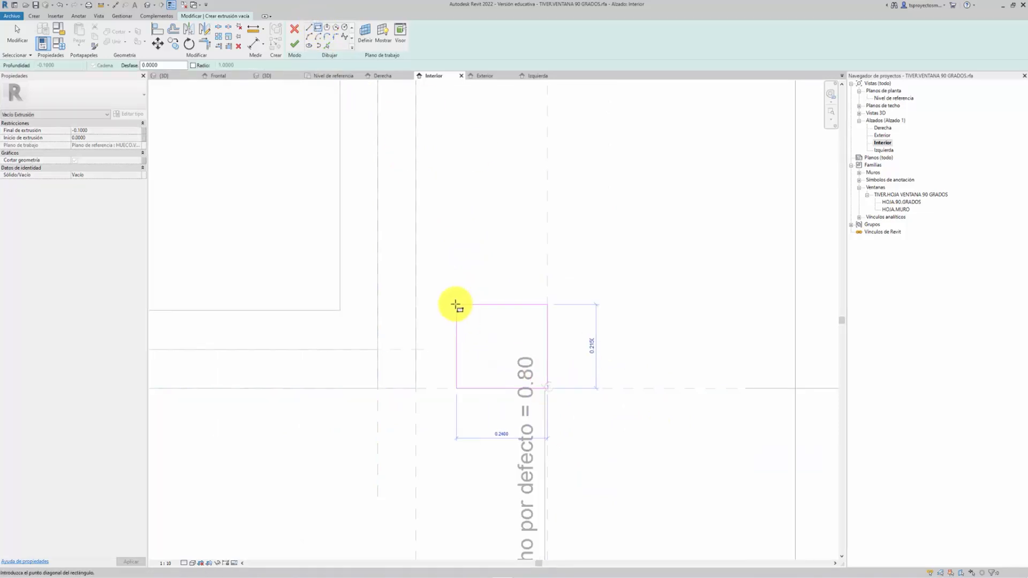
scroll(585, 408, "down", 4)
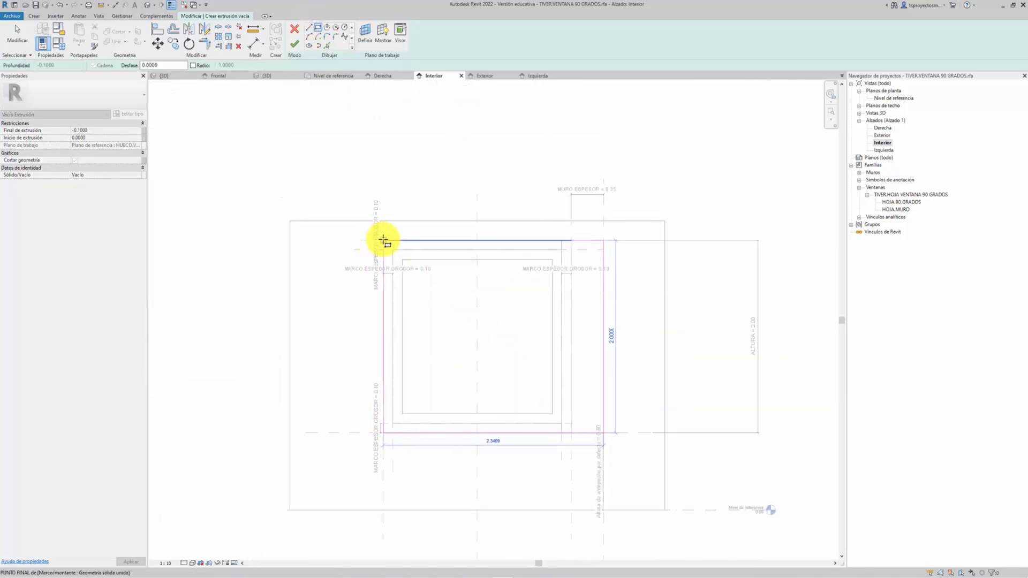
left_click(311, 166)
Step: Lock the rectangle's right edge to the MURO.ESPESOR plane and its lower edge to the sill reference plane
mouse_move(452, 299)
middle_mouse_down()
mouse_move(409, 149)
mouse_move(412, 195)
middle_mouse_up()
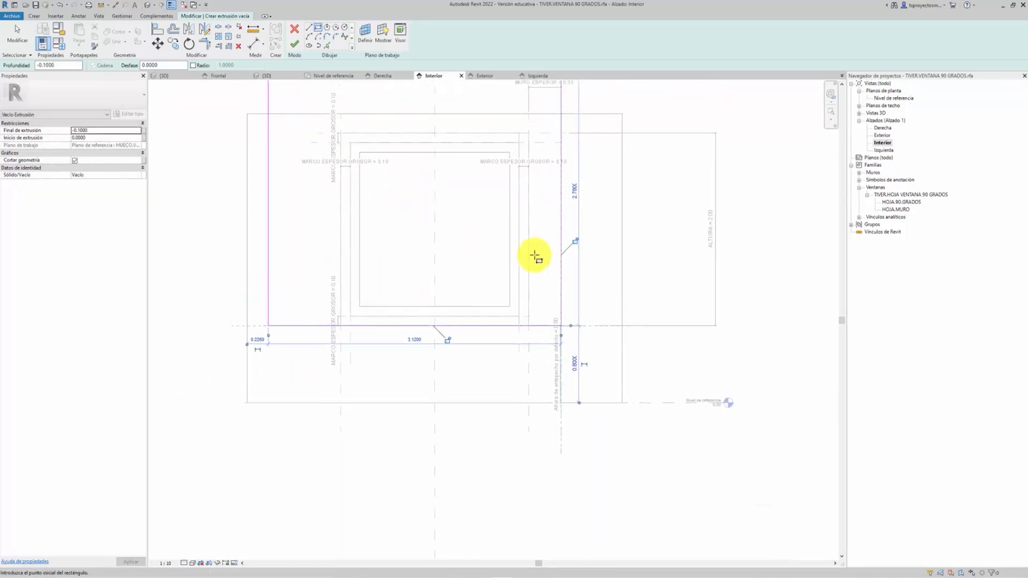
left_click(579, 239)
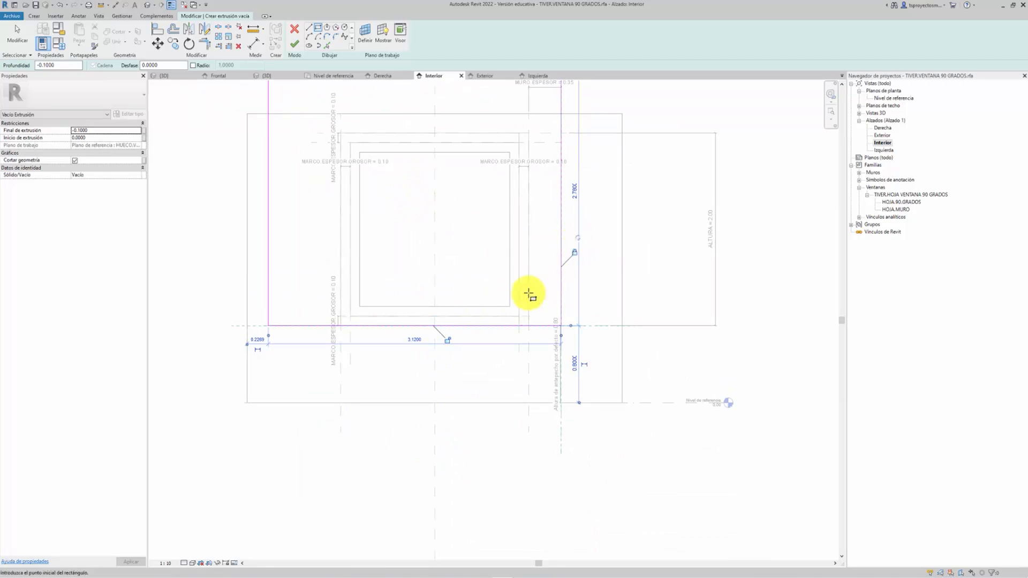
left_click(448, 341)
Step: Align the void sketch's upper edge with the reference plane at the head of the opening
key("l")
middle_click_drag(430, 231, 459, 345)
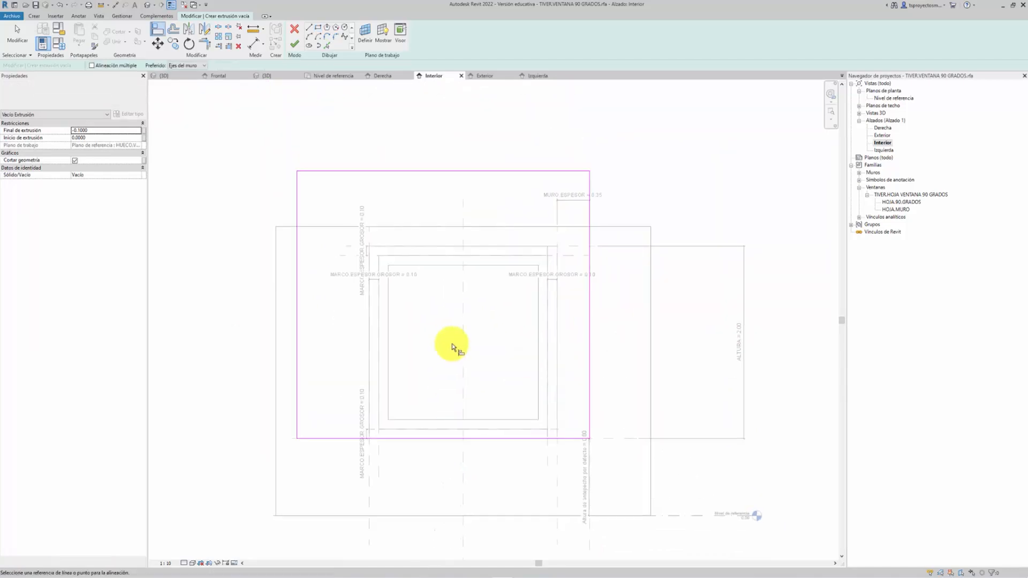
left_click(476, 245)
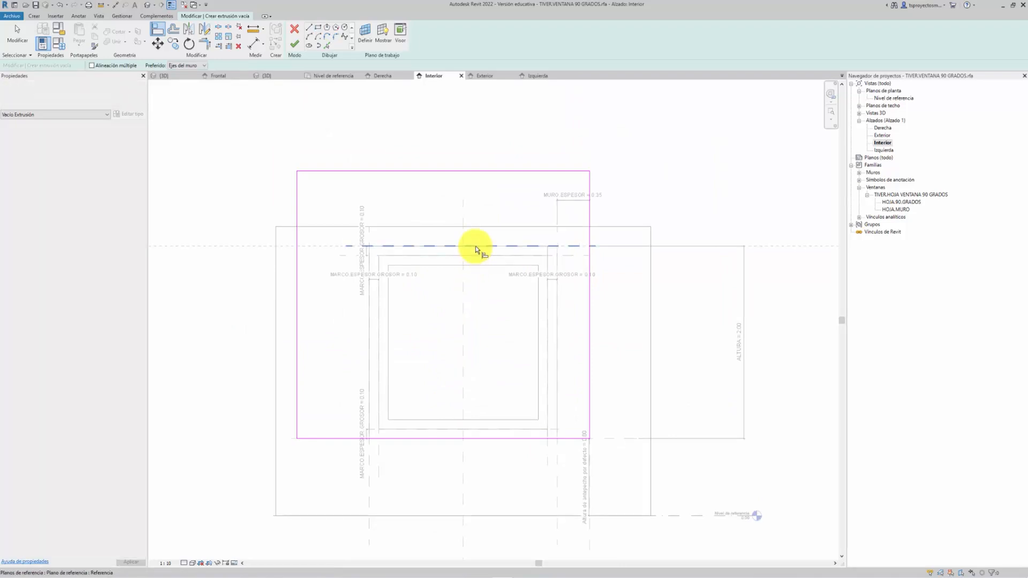
left_click(482, 172)
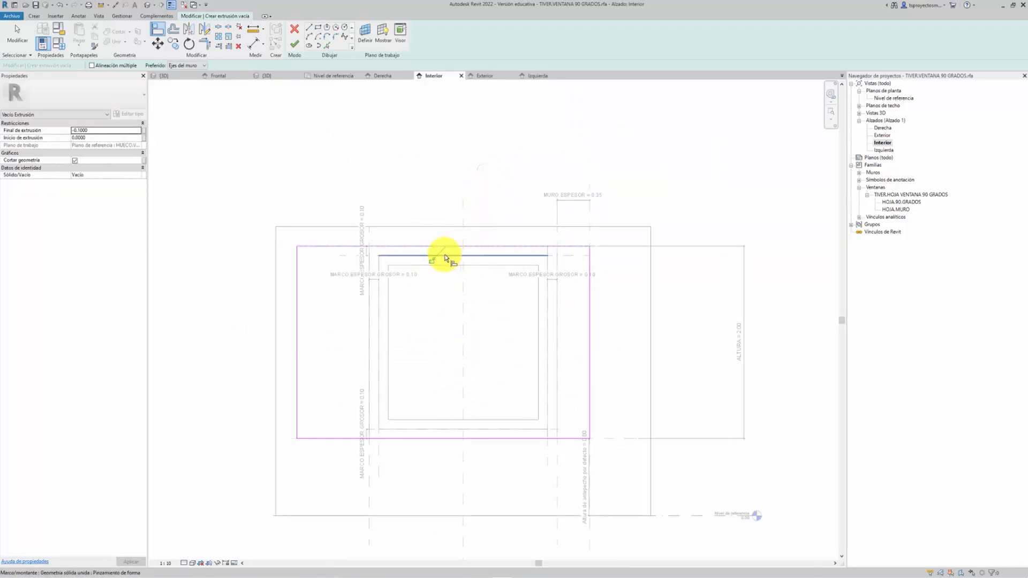
Step: Align the void sketch's left edge with the opening's left-hand reference plane and lock it
left_click(369, 339)
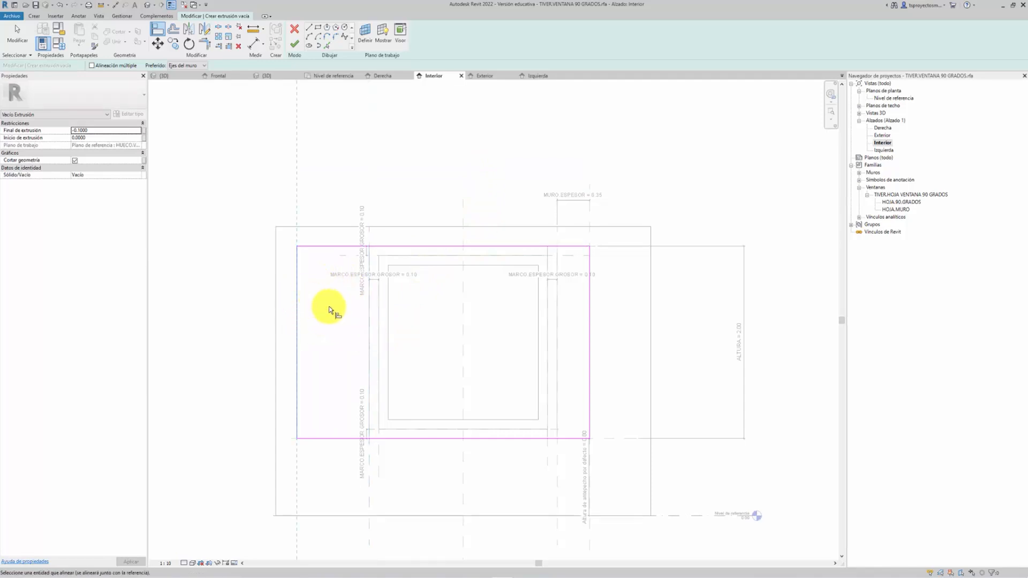
key("Escape")
key("l")
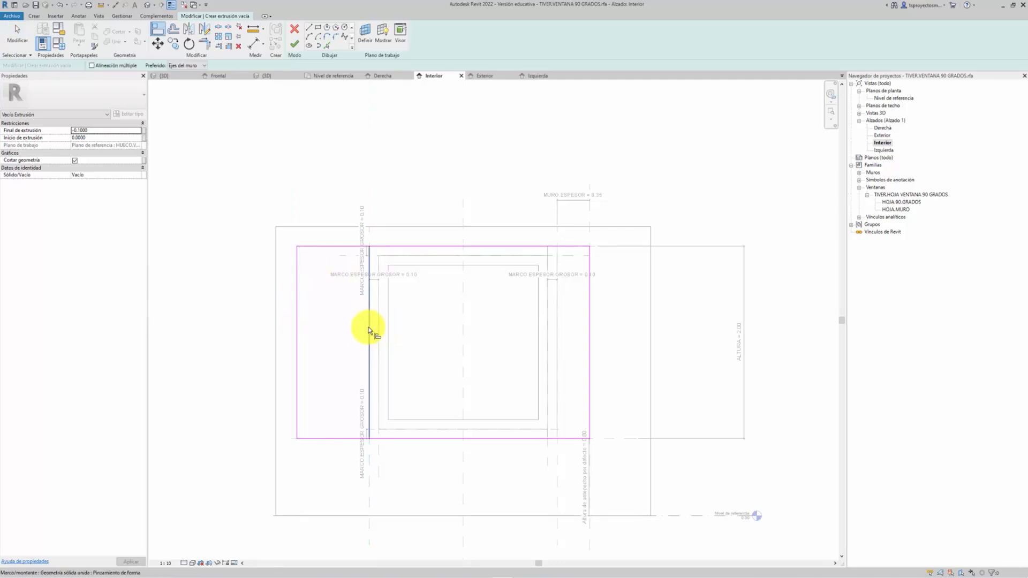
left_click(369, 331)
left_click(298, 328)
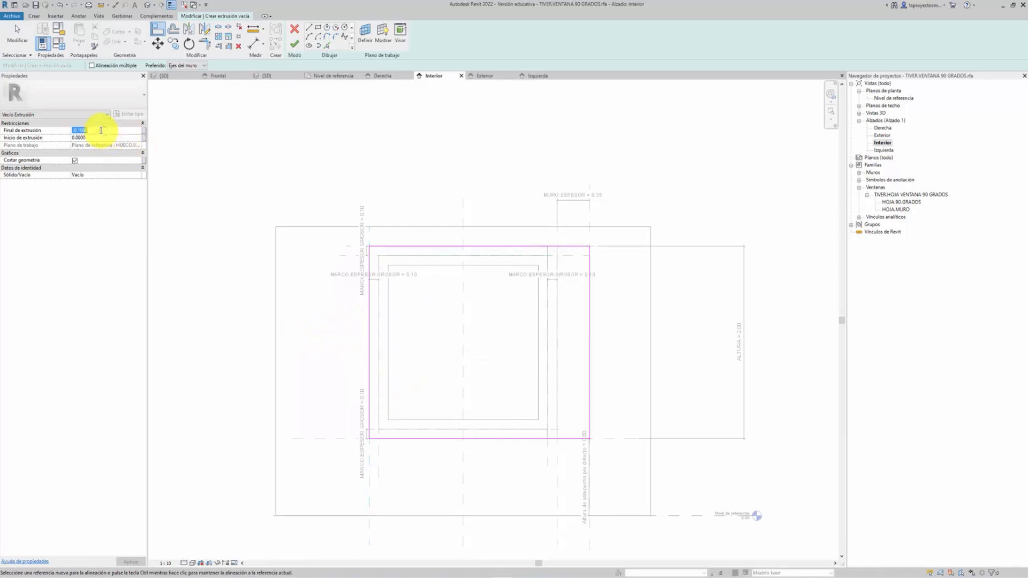
Step: Set the void's extrusion end to 5.0000, turn off Cortar geometría and finish the sketch
left_click(75, 161)
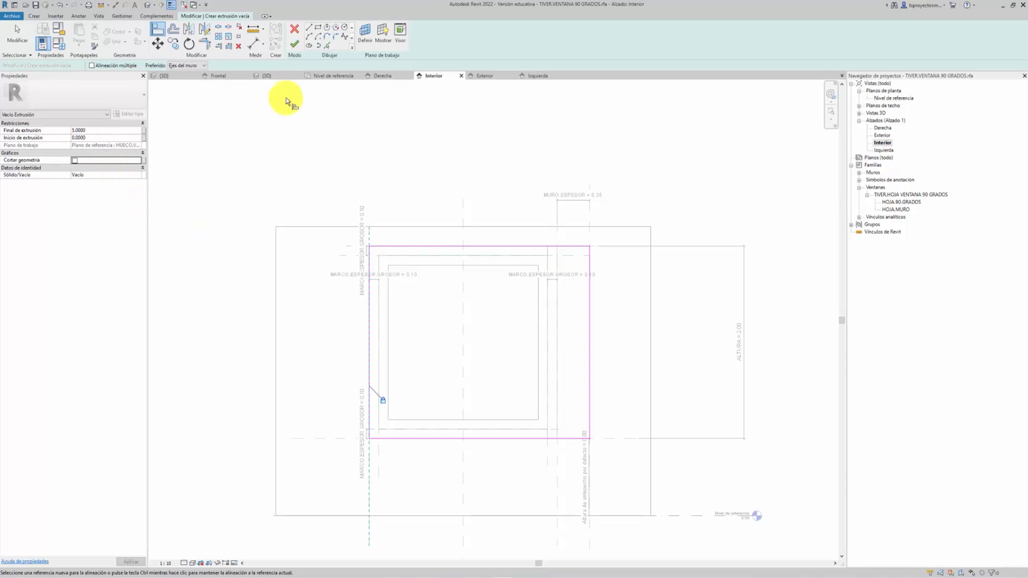
left_click(294, 46)
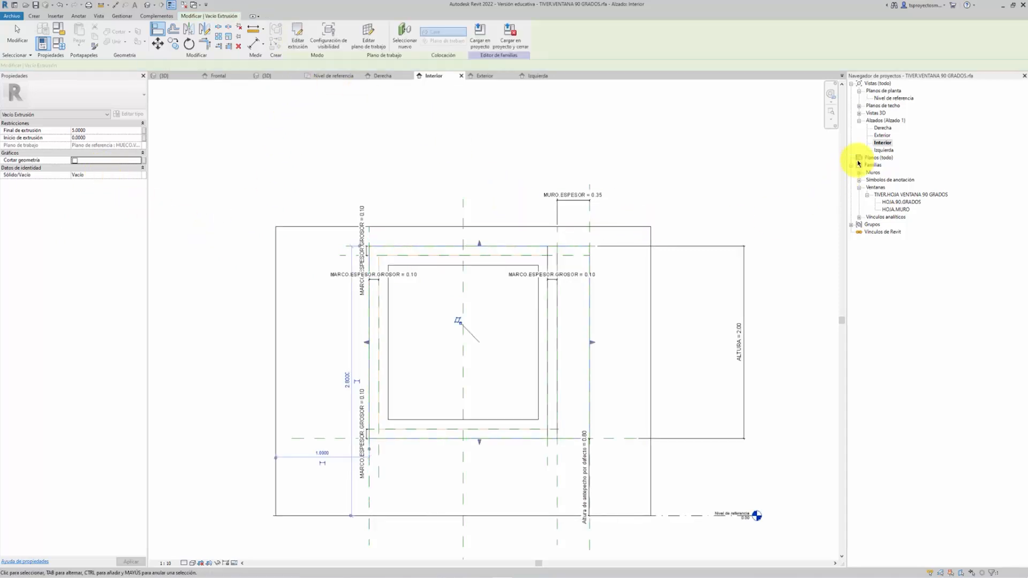
Step: In the Nivel de referencia plan, align the void's end on the exterior side with the wall's exterior face
double_click(893, 99)
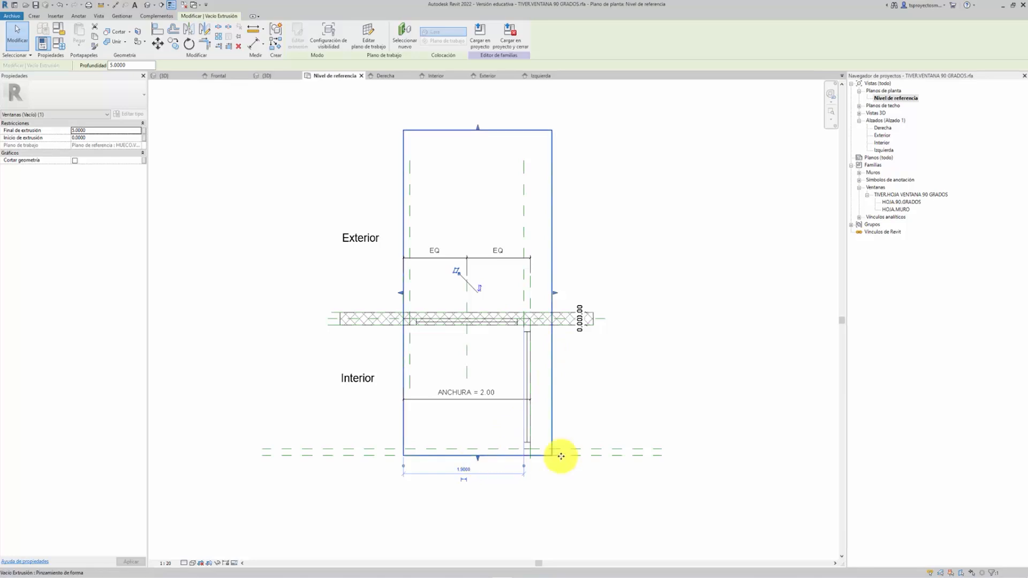
left_click(615, 456)
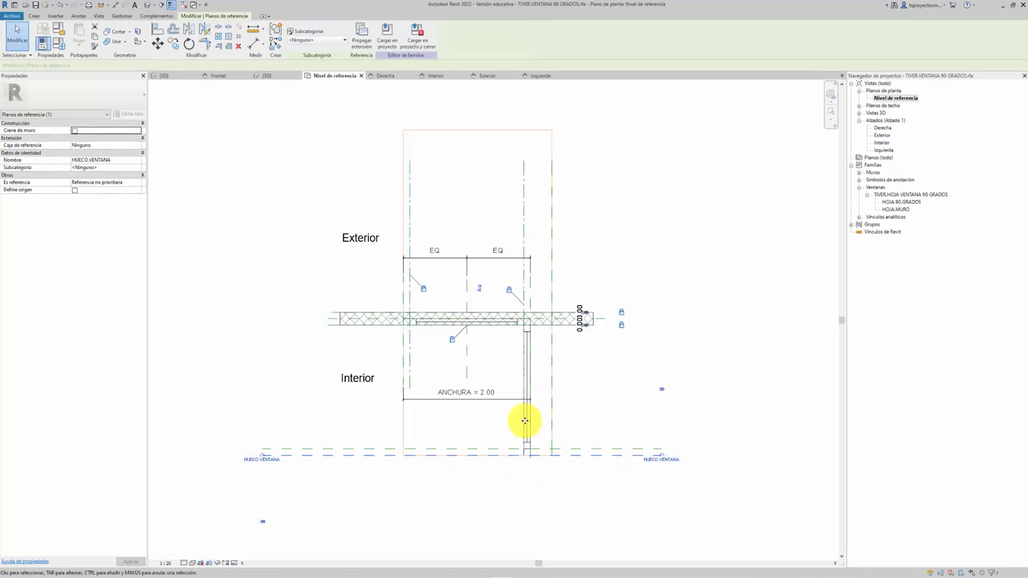
left_click(498, 148)
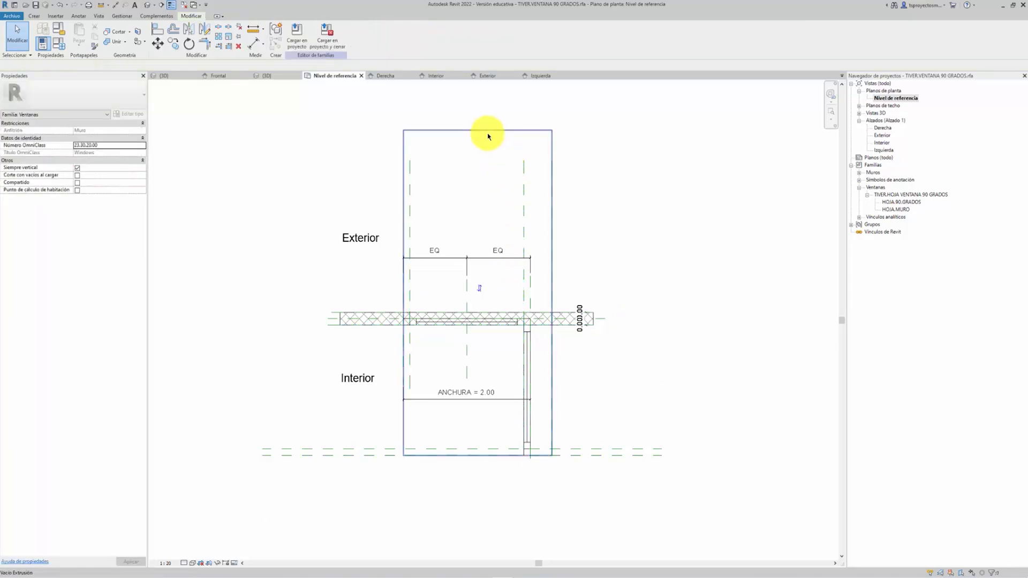
key("l")
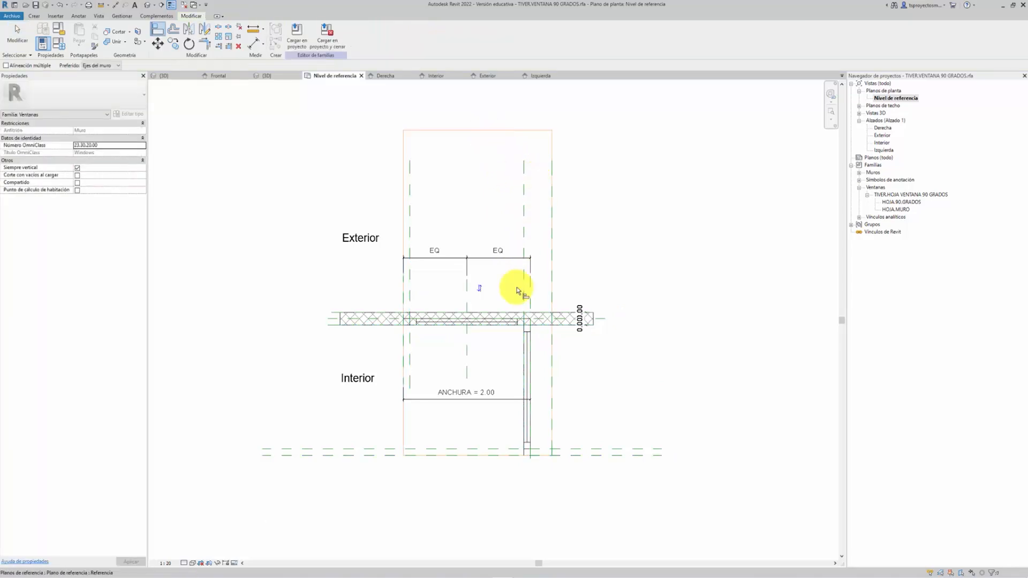
left_click(501, 315)
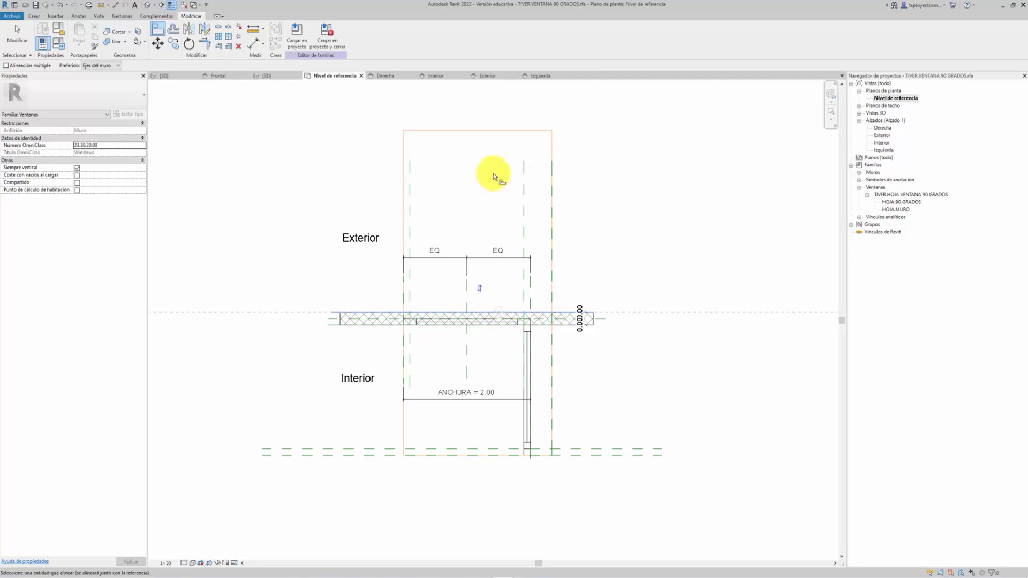
left_click(488, 131)
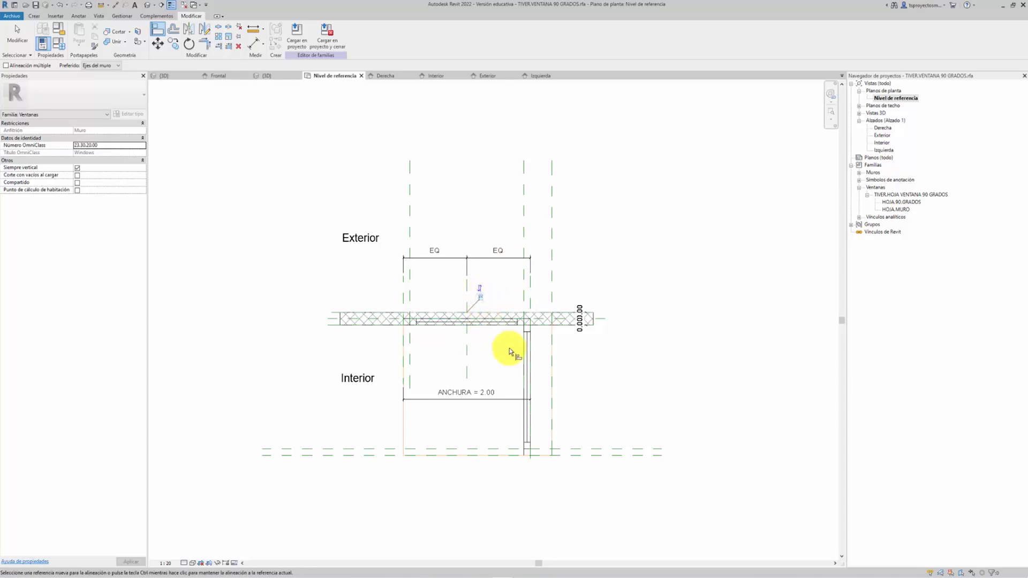
key("Escape")
key("Escape")
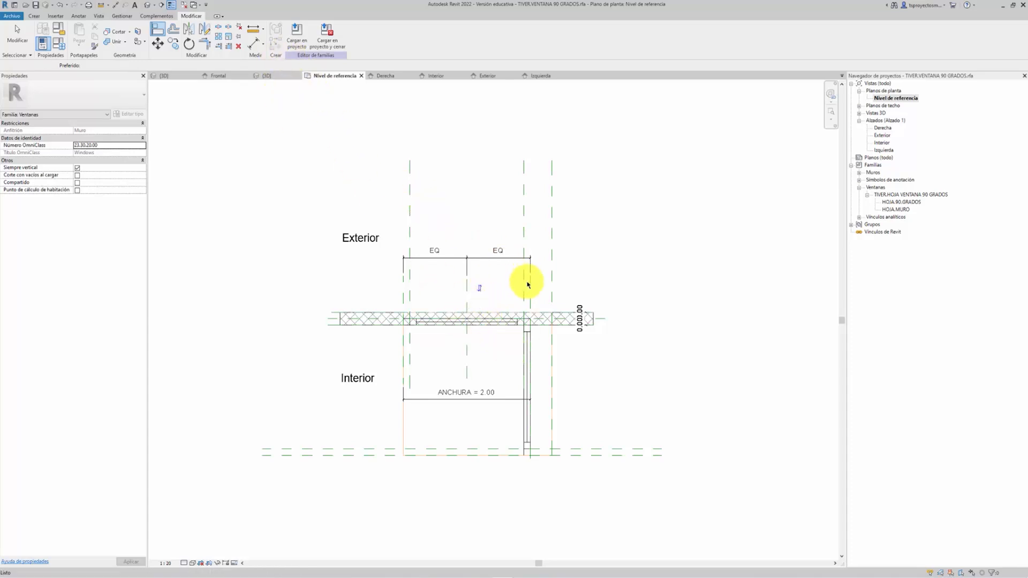
Step: In the 3D view, cut the host wall with the void extrusion using Cut Geometry
key("ctrl+shift+Tab")
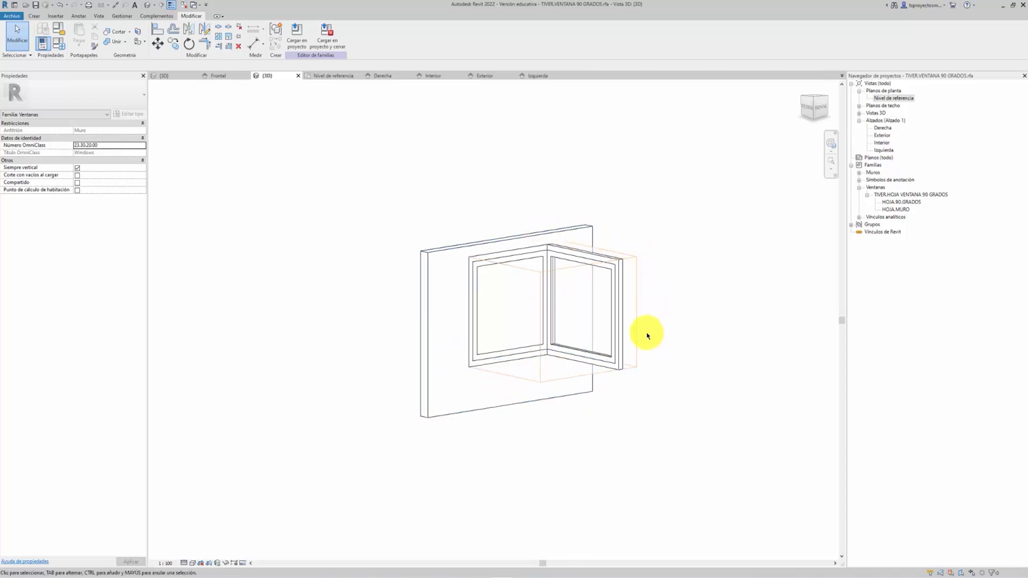
middle_click_drag(489, 391, 681, 402, "shift")
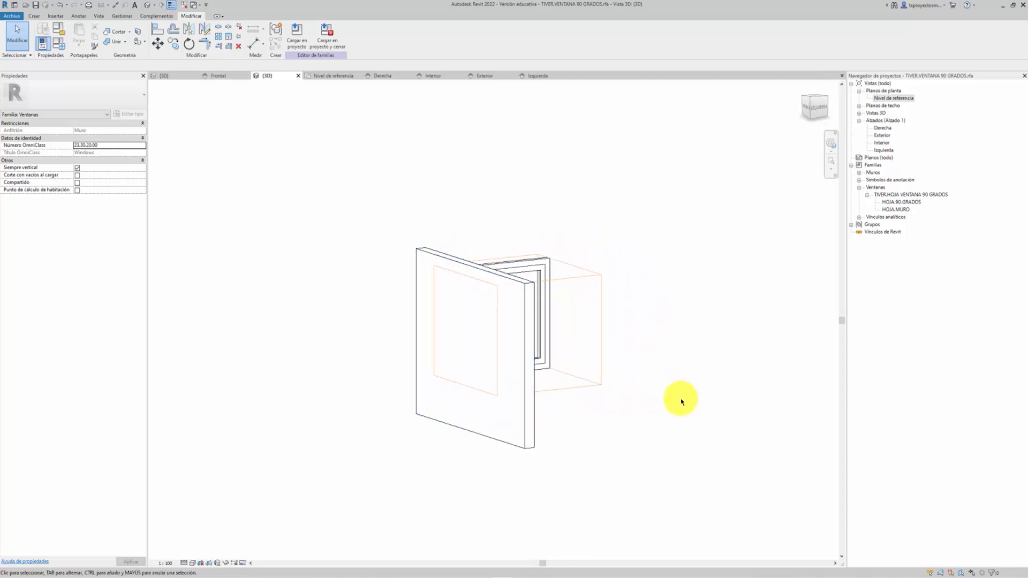
left_click(601, 309)
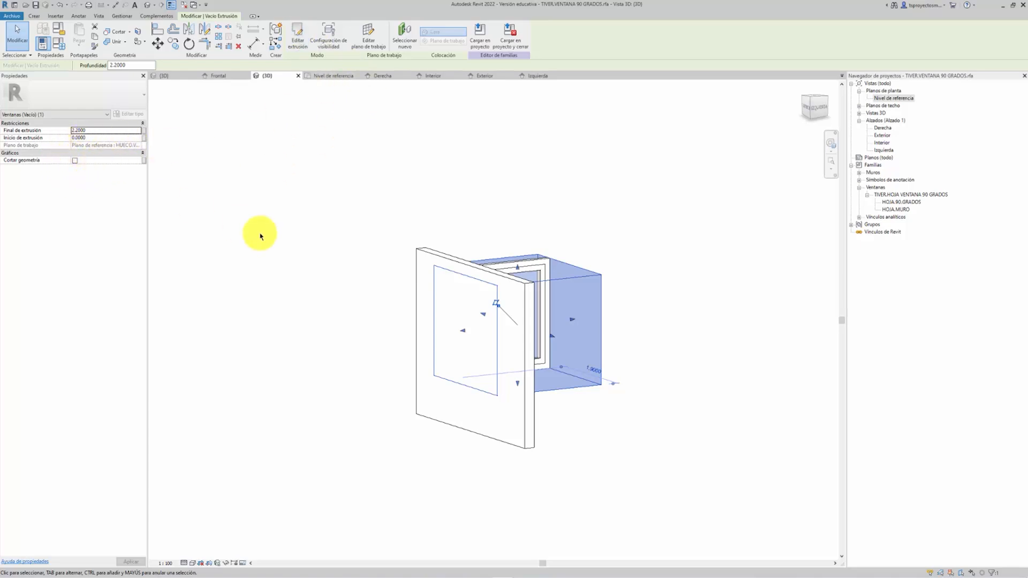
left_click(197, 161)
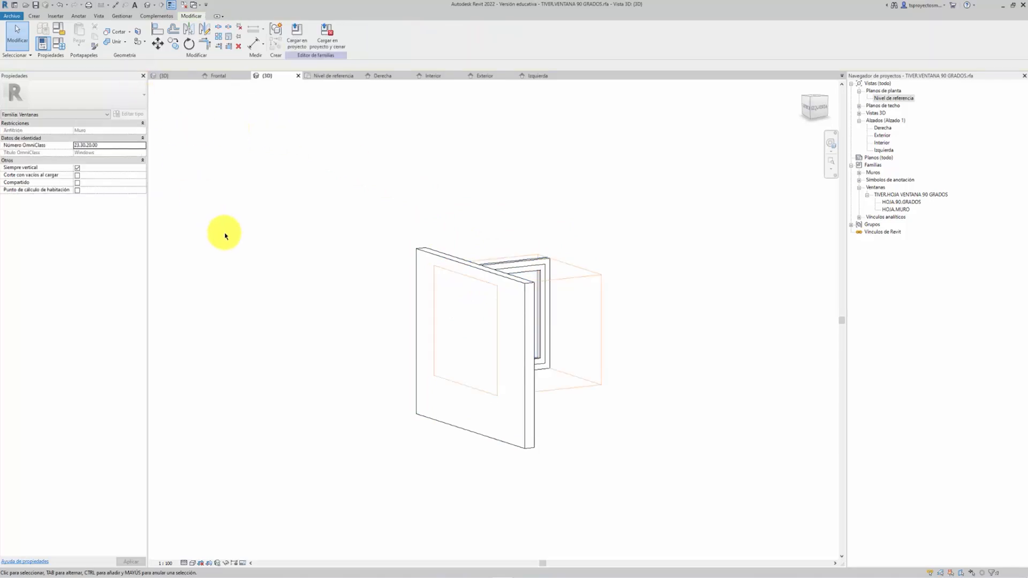
left_click(116, 33)
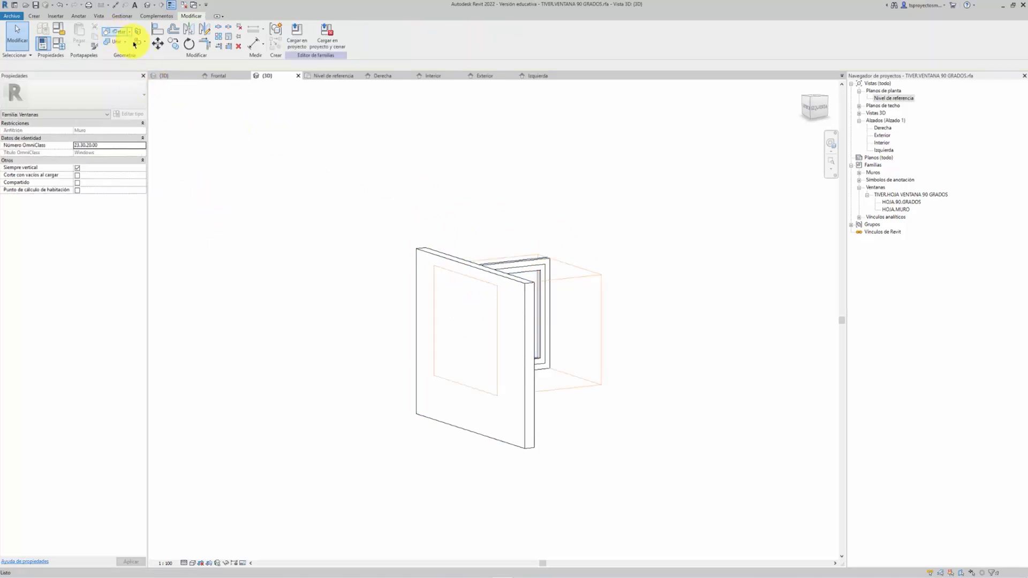
left_click(453, 263)
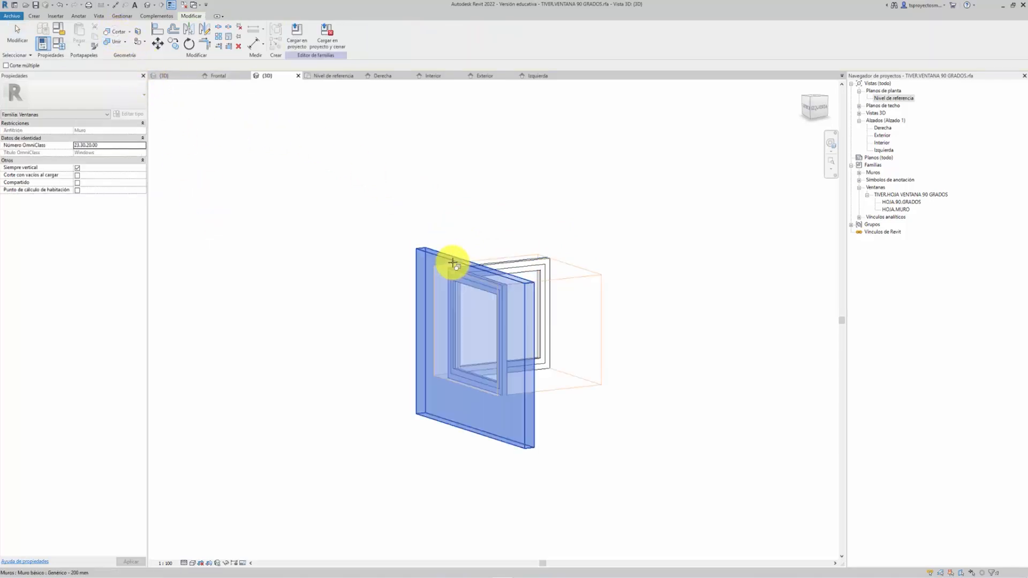
left_click(597, 278)
key("Escape")
Step: Join the 90-degree window frame to the wall window frame at their shared corner with Join Geometry
middle_click_drag(594, 372, 575, 410, "shift")
middle_click_drag(567, 337, 728, 400, "shift")
scroll(728, 400, "up", 5)
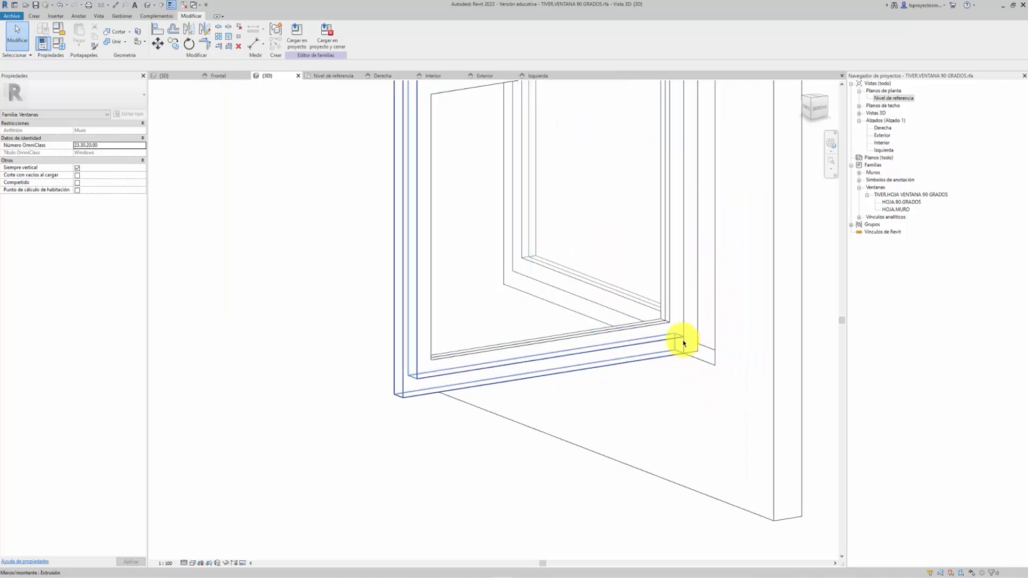
scroll(672, 236, "down", 4)
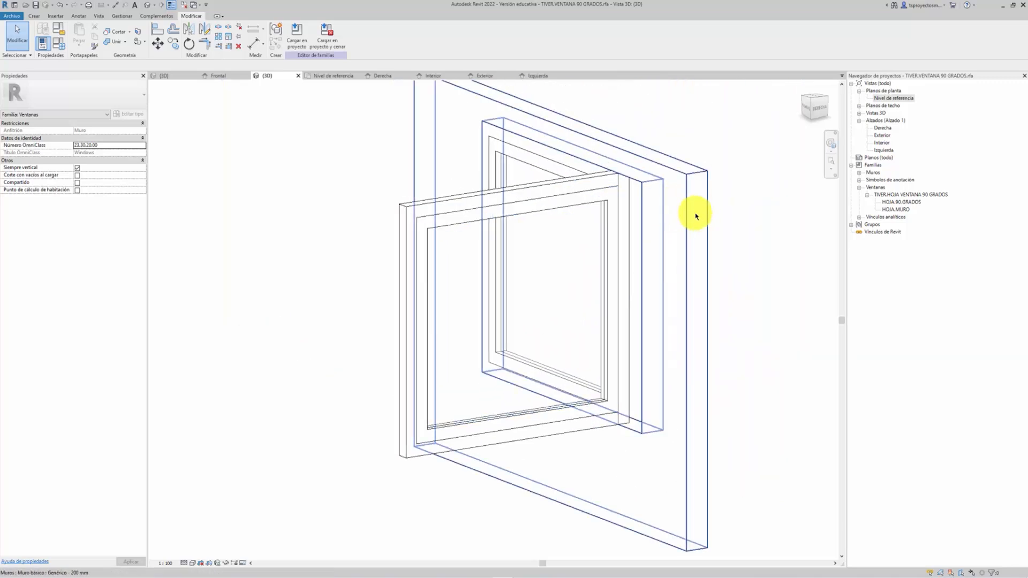
left_click(114, 43)
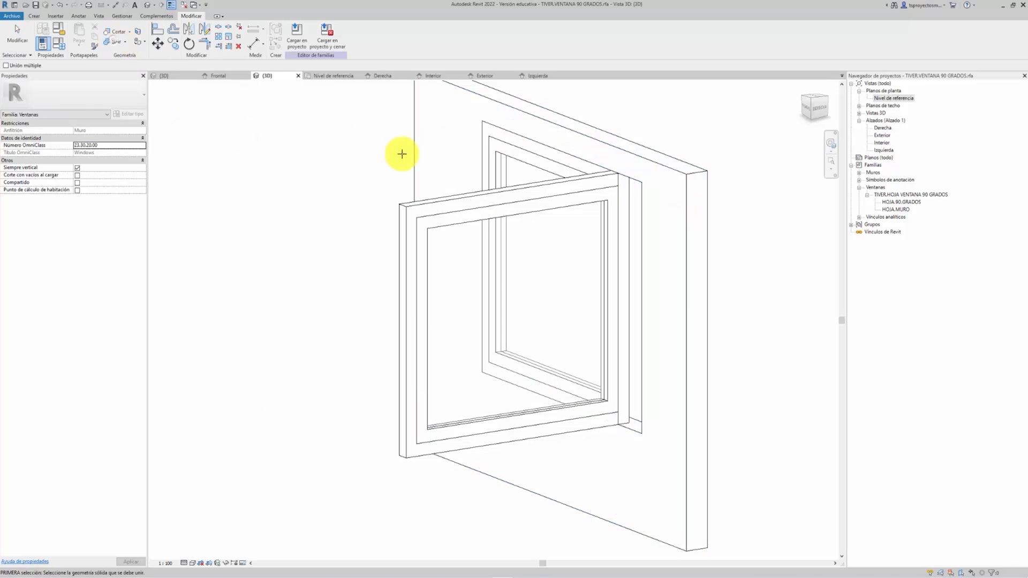
left_click(520, 185)
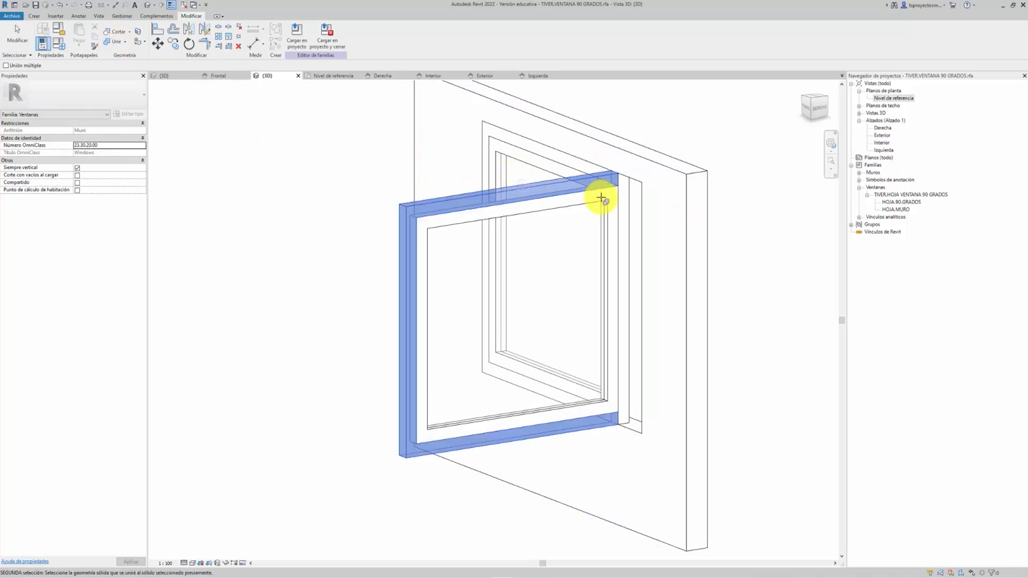
left_click(633, 199)
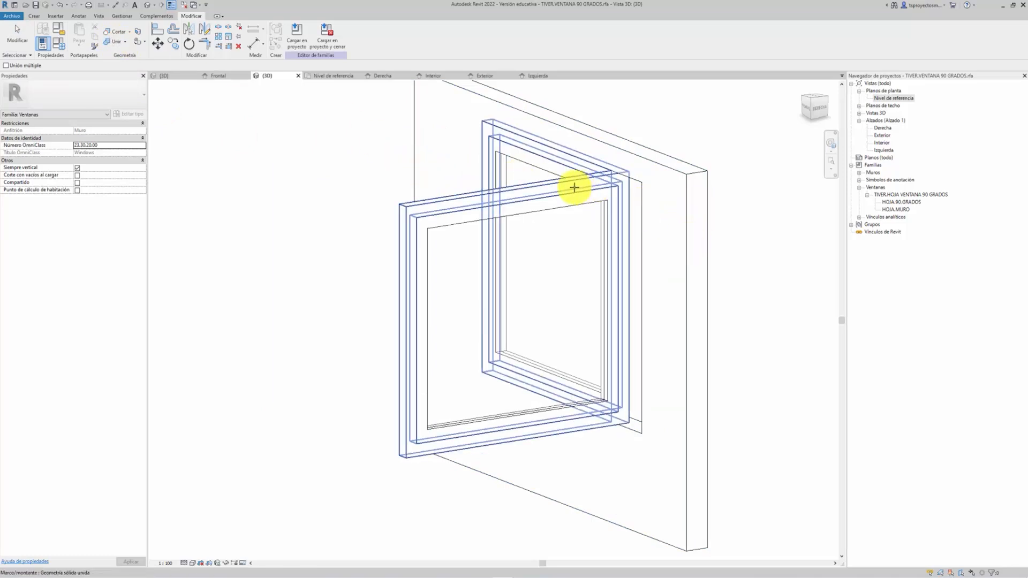
Step: Flex the family by setting ALTURA to 1.0000 and ANCHURA to 1.5000, apply the values and inspect the window and wall cut in 3D
middle_click_drag(443, 419, 523, 420, "shift")
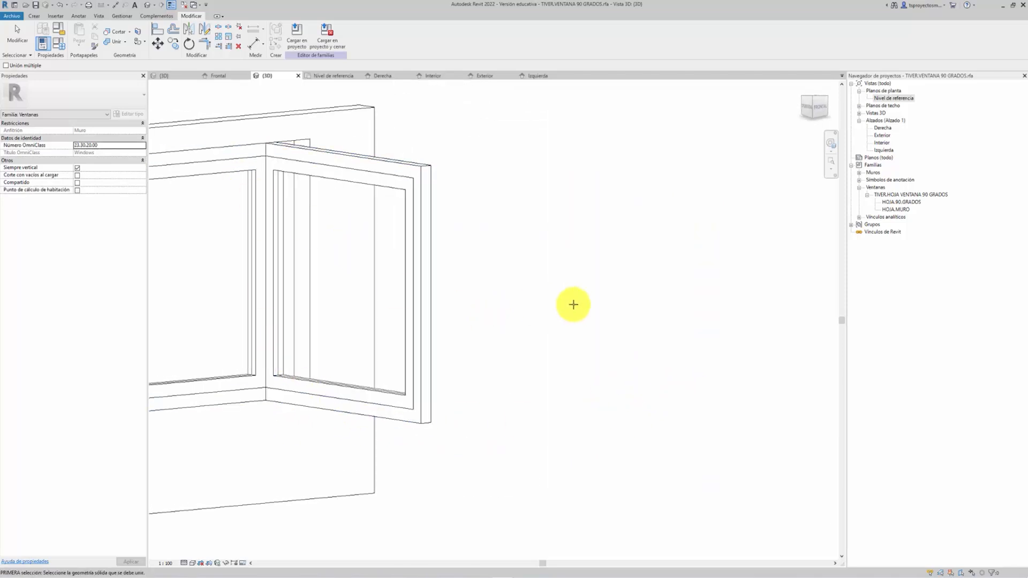
scroll(517, 297, "down", 4)
middle_click_drag(636, 306, 484, 319, "shift")
middle_click_drag(596, 337, 470, 336, "shift")
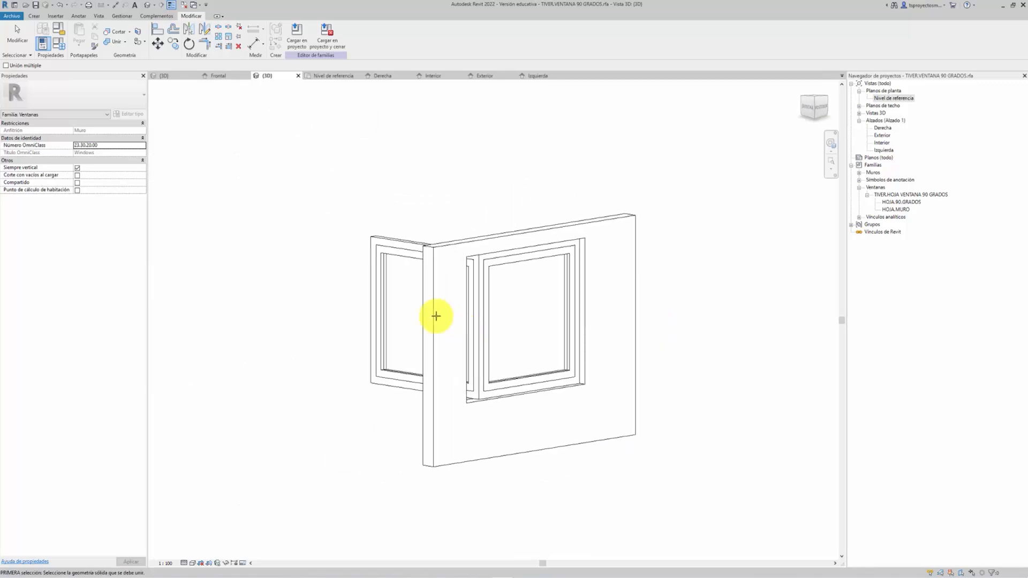
middle_click_drag(336, 276, 564, 340, "shift")
left_click(114, 42)
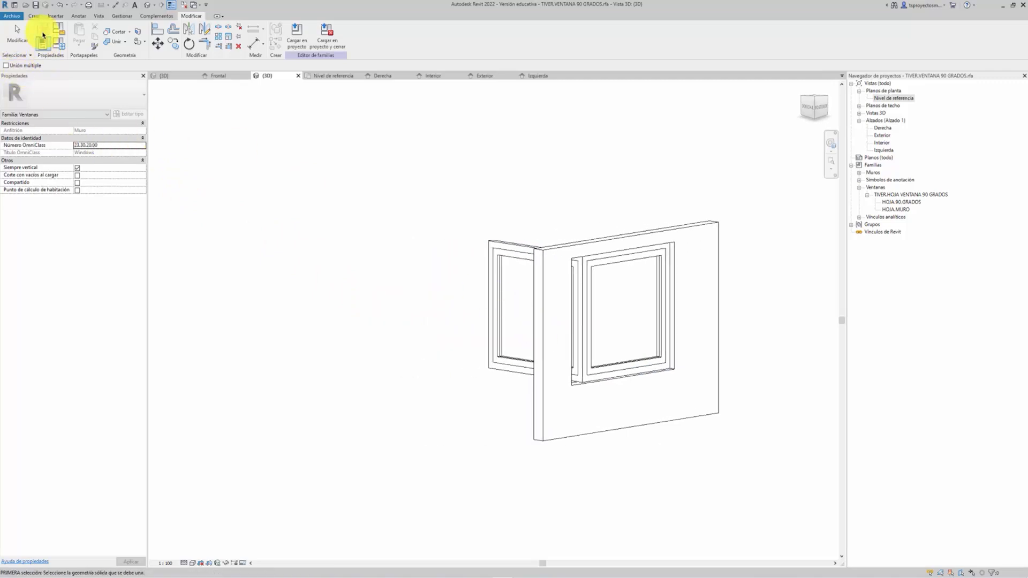
left_click(57, 48)
left_click_drag(163, 177, 157, 118)
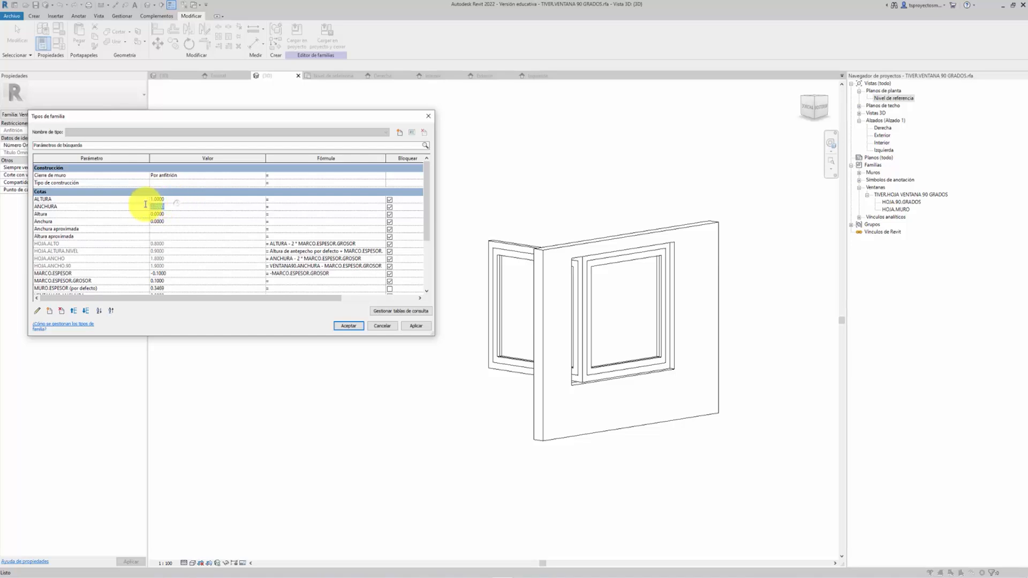
type(".5")
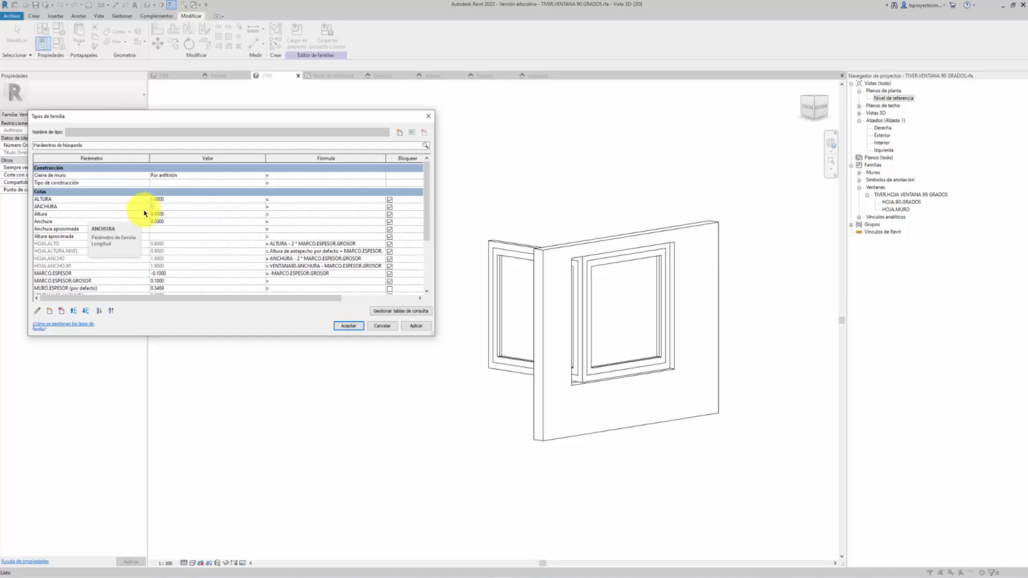
left_click(415, 327)
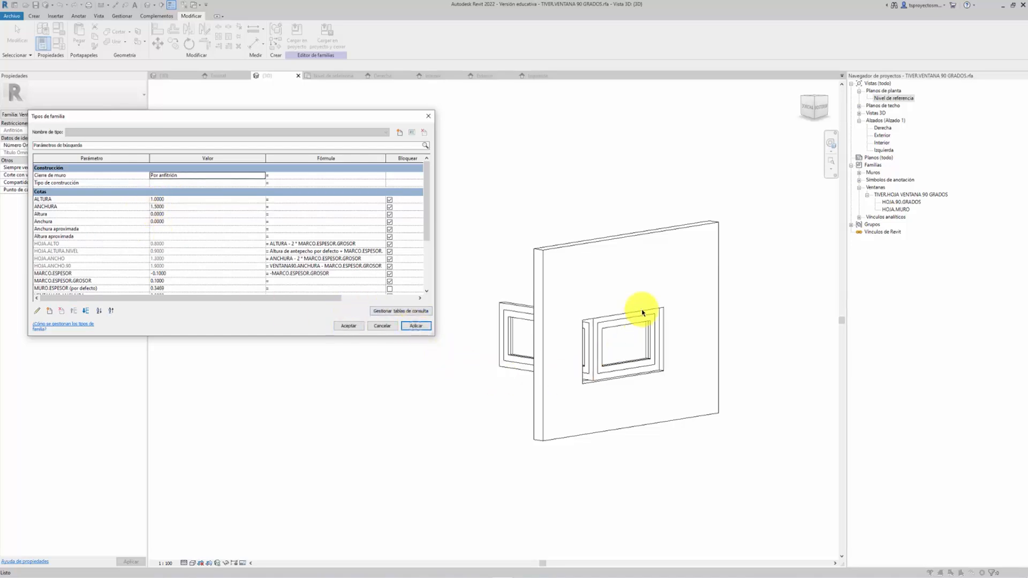
left_click(348, 326)
mouse_move(432, 356)
middle_mouse_down("shift")
mouse_move(390, 353)
mouse_move(621, 375)
mouse_move(432, 374)
middle_mouse_up("shift")
middle_click_drag(563, 381, 637, 385, "shift")
middle_click_drag(572, 385, 506, 323, "shift")
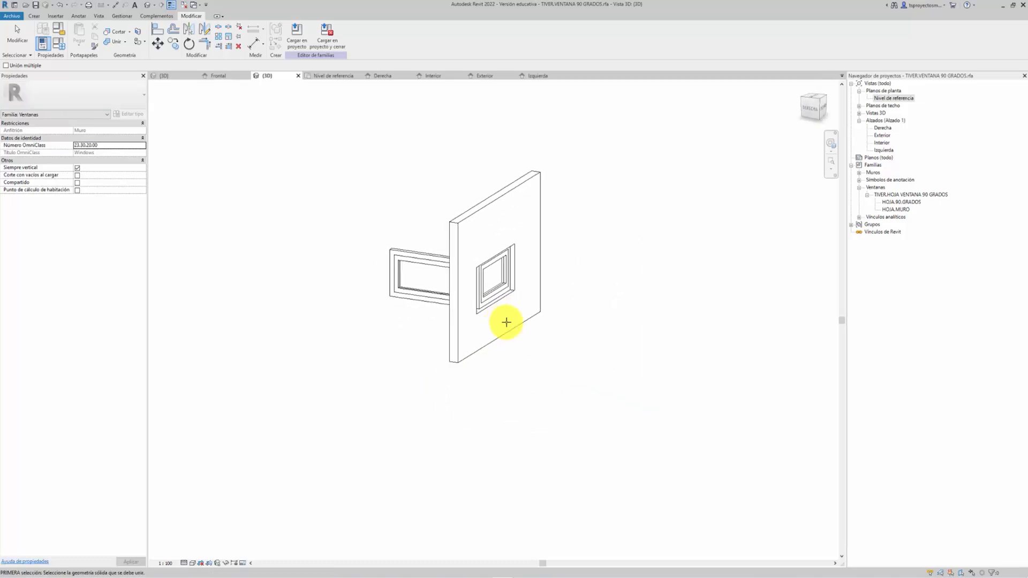